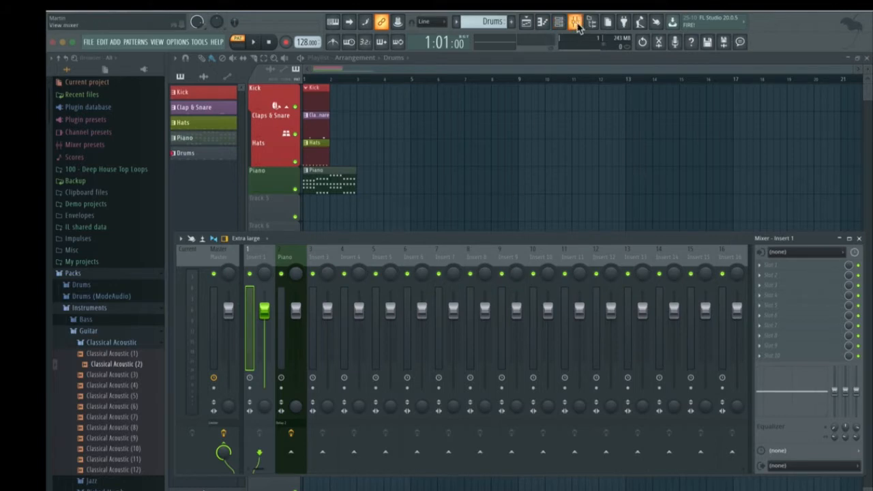
Show the mixer, move it up over the playlist, and switch its layout from Extra large to Compact
{"action": "left_click", "coordinate": [576, 24]}
{"action": "left_click", "coordinate": [577, 24]}
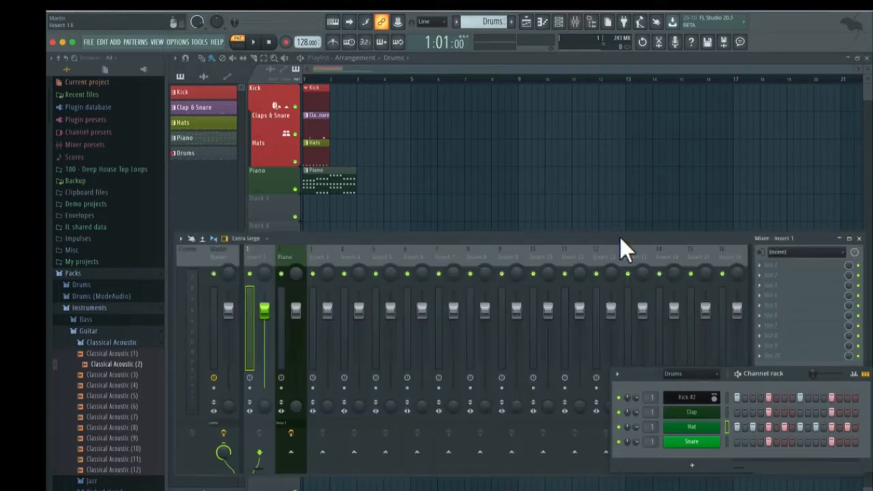
{"action": "left_click_drag", "start_coordinate": [621, 238], "coordinate": [619, 92]}
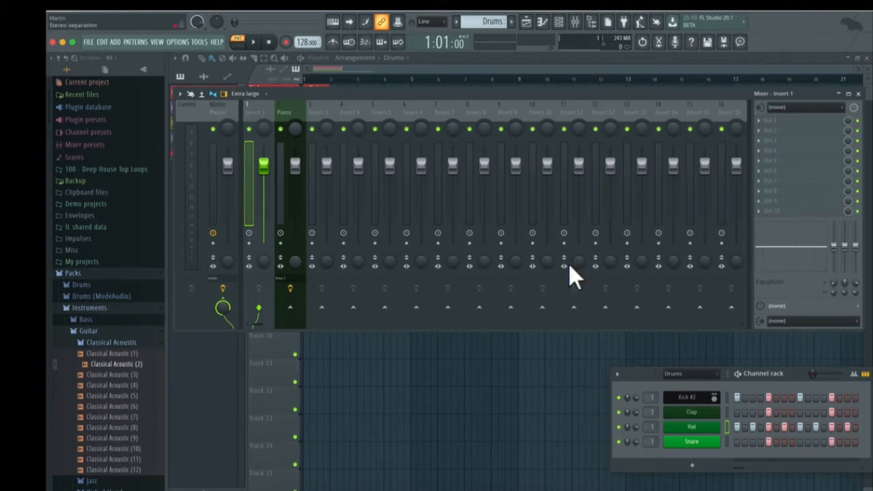
{"action": "left_click", "coordinate": [265, 97]}
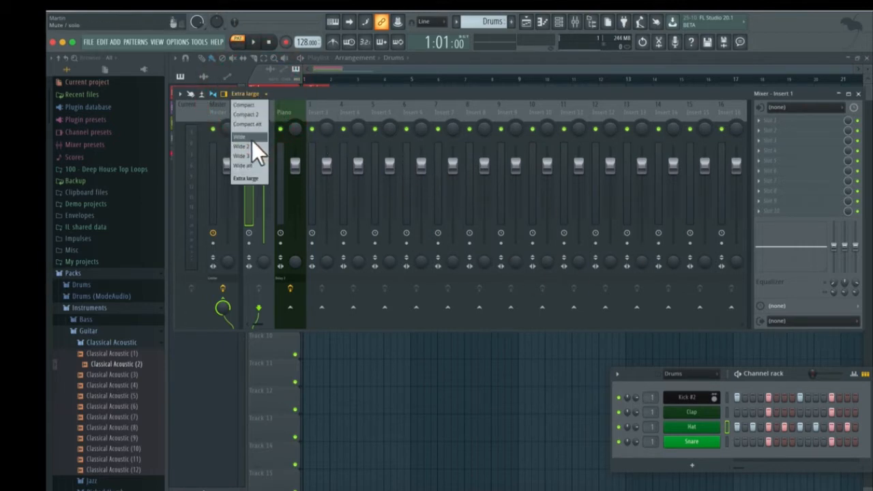
{"action": "left_click", "coordinate": [248, 105]}
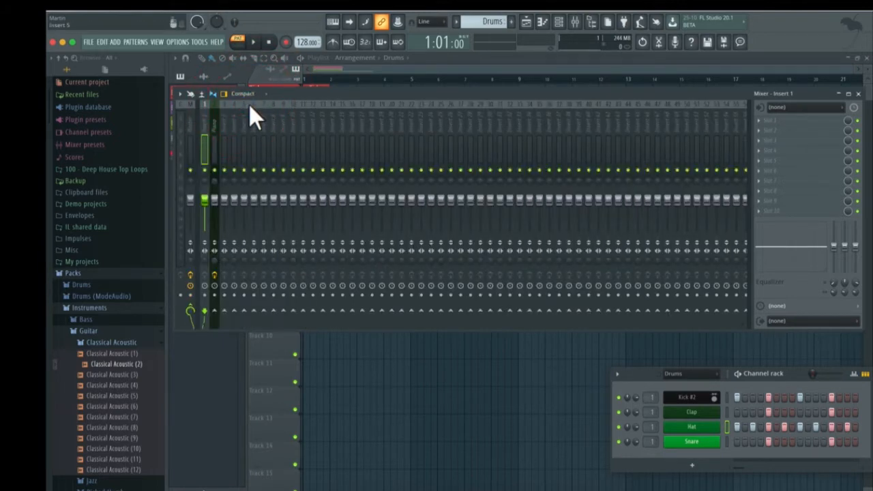
{"action": "left_click", "coordinate": [744, 323]}
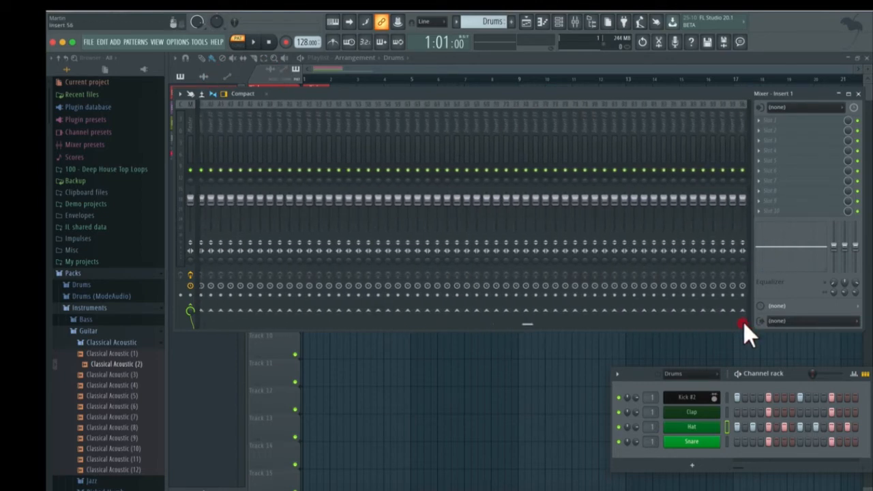
{"action": "left_click_drag", "start_coordinate": [601, 325], "coordinate": [118, 293]}
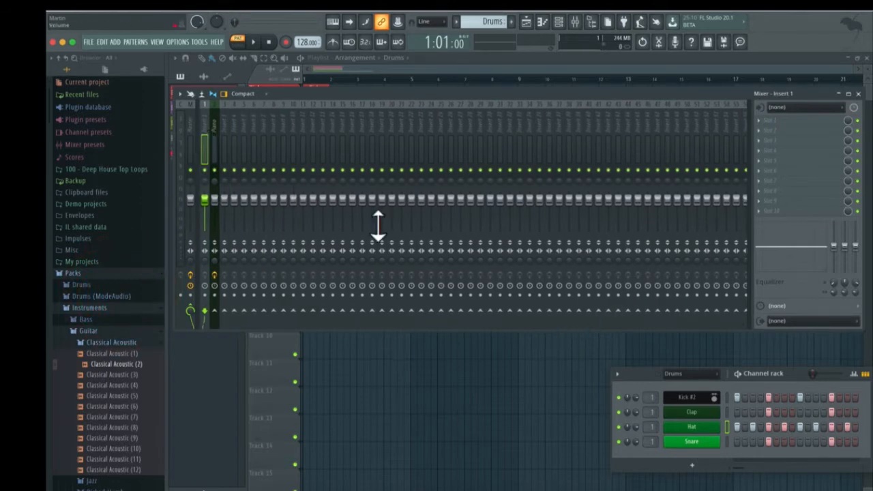
Reposition the mixer below the pattern list and place the channel rack above it
{"action": "left_click_drag", "start_coordinate": [661, 90], "coordinate": [661, 154]}
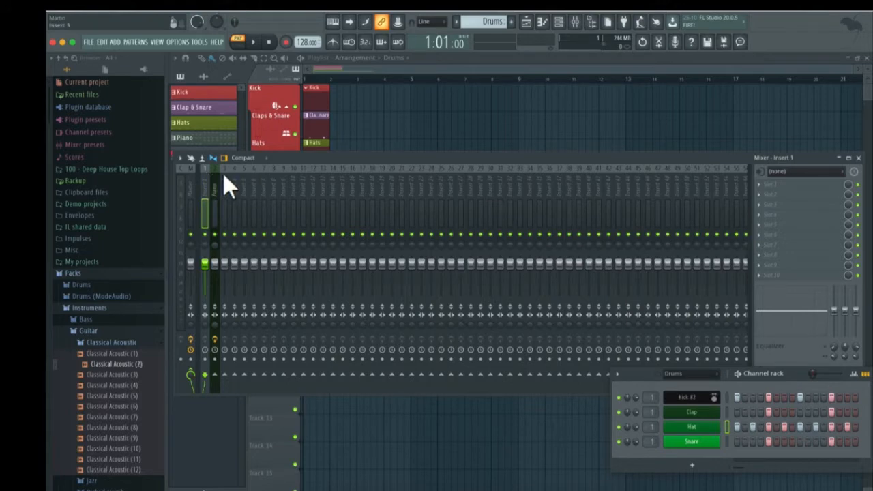
{"action": "left_click_drag", "start_coordinate": [332, 159], "coordinate": [321, 175]}
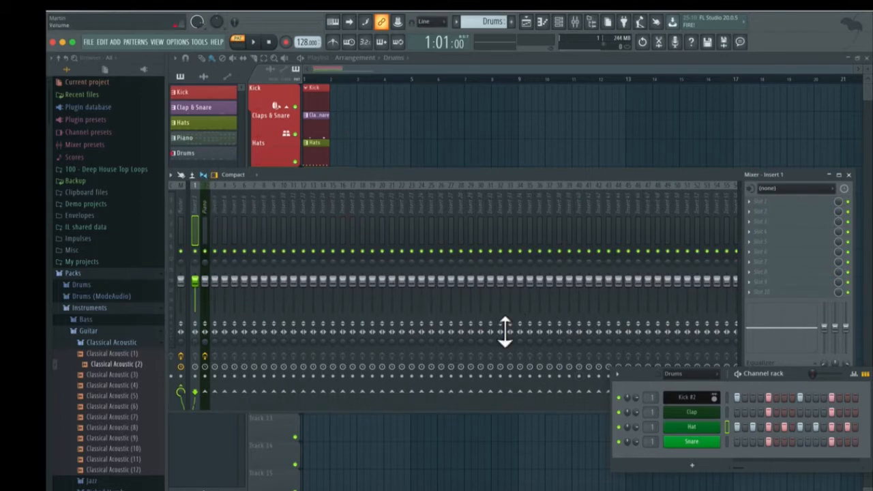
{"action": "left_click_drag", "start_coordinate": [780, 380], "coordinate": [490, 79]}
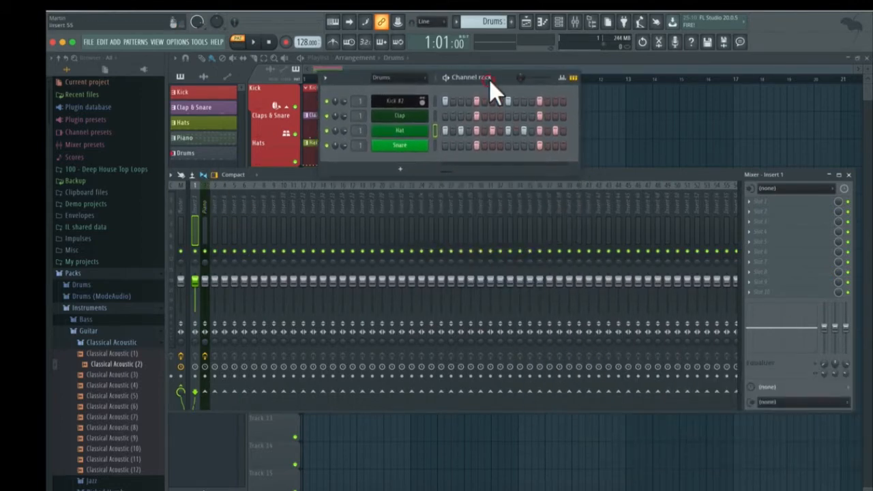
Show all channels in the channel rack and route the Classical Acoustic (2) channel to mixer track 3
{"action": "left_click", "coordinate": [394, 77]}
{"action": "left_click", "coordinate": [388, 89]}
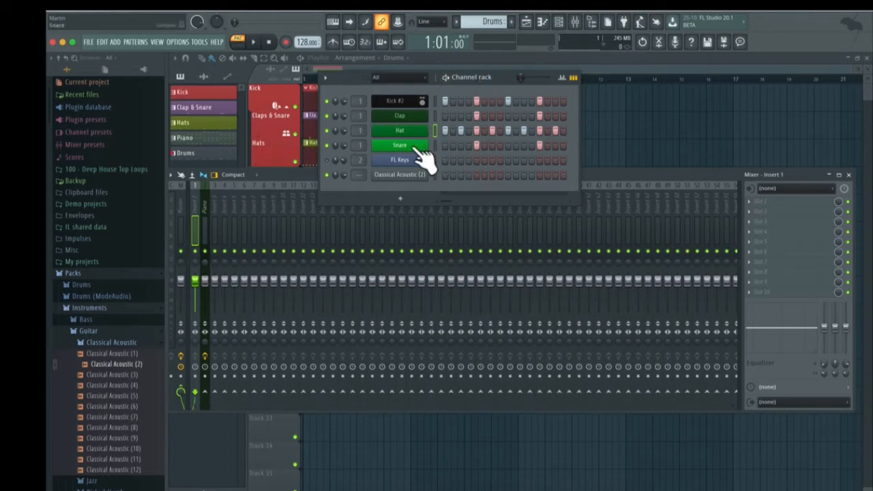
{"action": "mouse_move", "coordinate": [363, 181]}
{"action": "left_mouse_down"}
{"action": "mouse_move", "coordinate": [363, 132]}
{"action": "mouse_move", "coordinate": [363, 181]}
{"action": "left_mouse_up"}
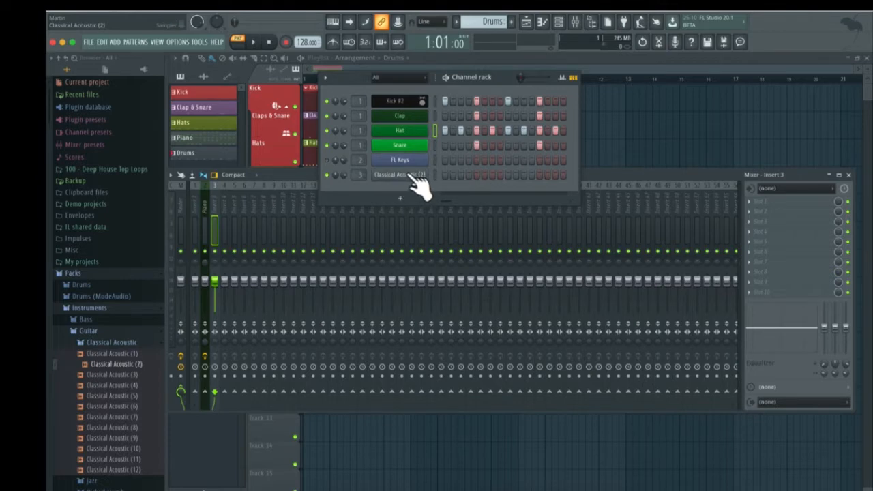
Rename mixer track 3 as Classical Acoustic and colour it green
{"action": "right_click", "coordinate": [213, 200]}
{"action": "left_click", "coordinate": [224, 196]}
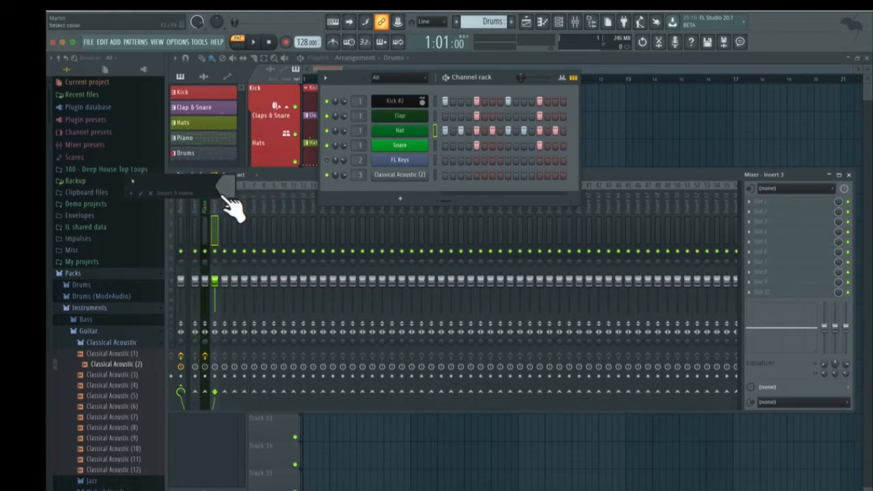
{"action": "type", "text": "Class"}
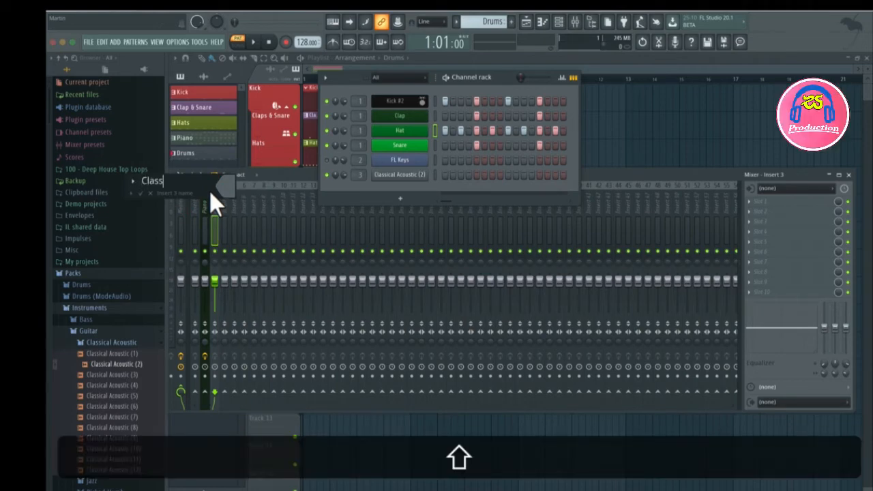
{"action": "type", "text": "ical A"}
{"action": "type", "text": "vou"}
{"action": "key", "text": "BackSpace"}
{"action": "key", "text": "BackSpace"}
{"action": "type", "text": "oustic"}
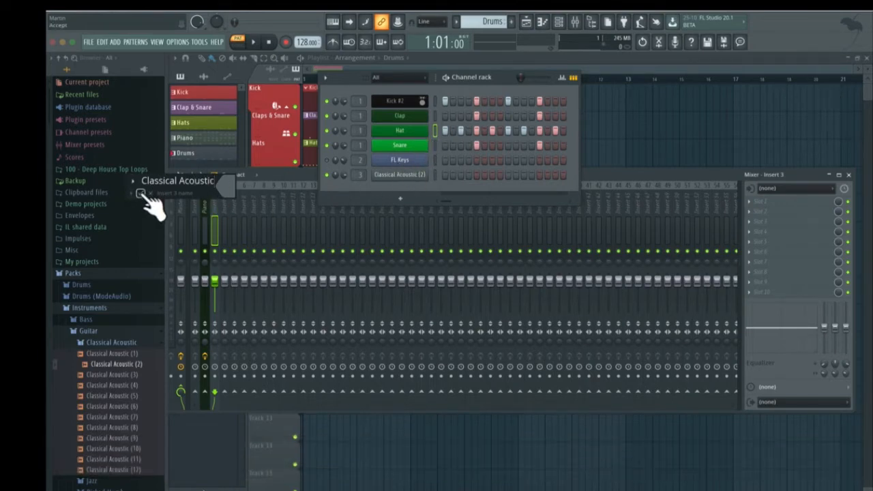
{"action": "left_click", "coordinate": [223, 184]}
{"action": "left_click", "coordinate": [256, 179]}
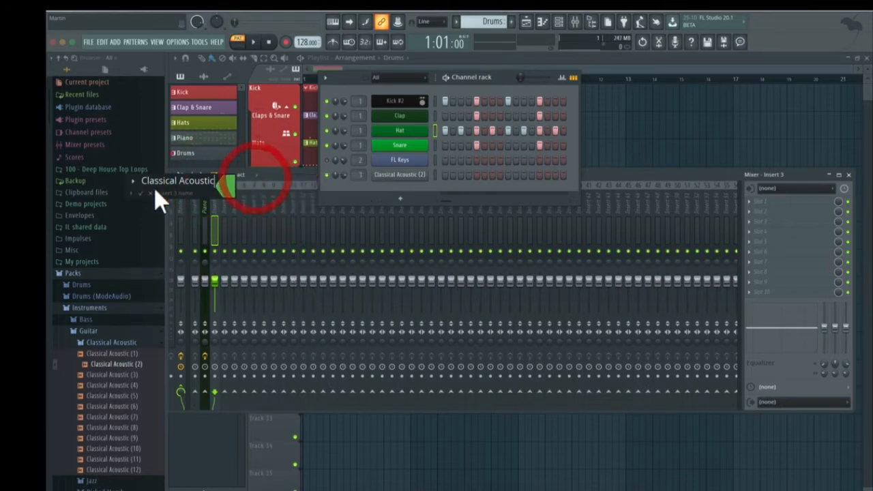
{"action": "left_click", "coordinate": [140, 193]}
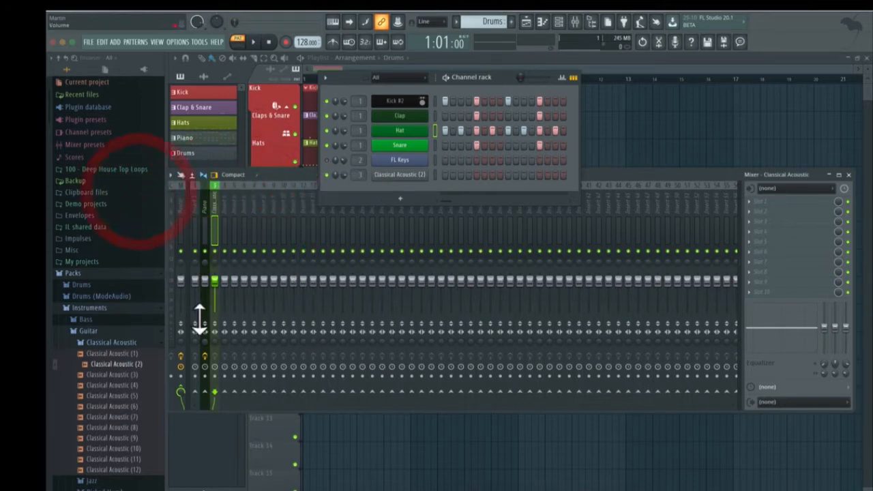
Examine the Master track's effect slots in the mixer and reselect the Classical Acoustic track
{"action": "left_click", "coordinate": [211, 196]}
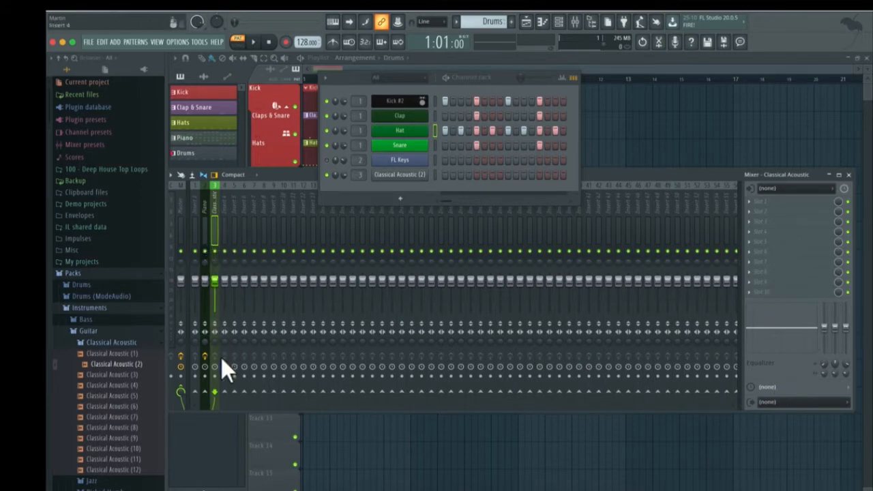
{"action": "left_click", "coordinate": [182, 221]}
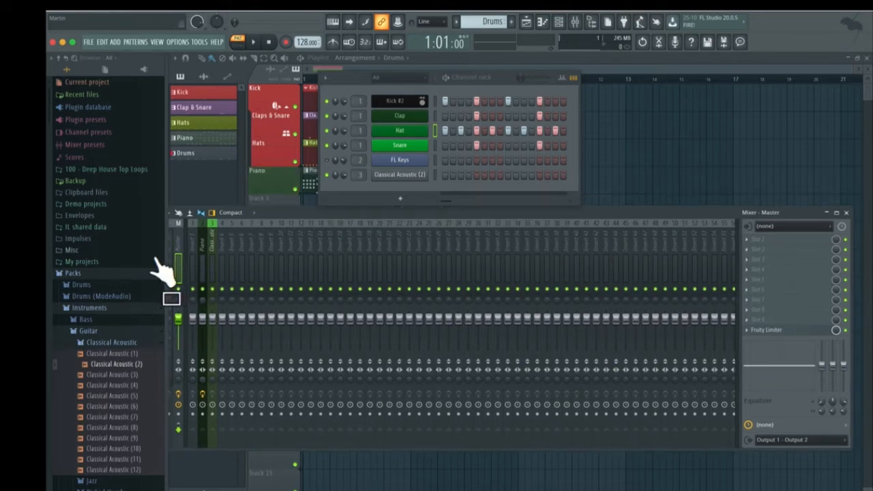
{"action": "left_click", "coordinate": [211, 232]}
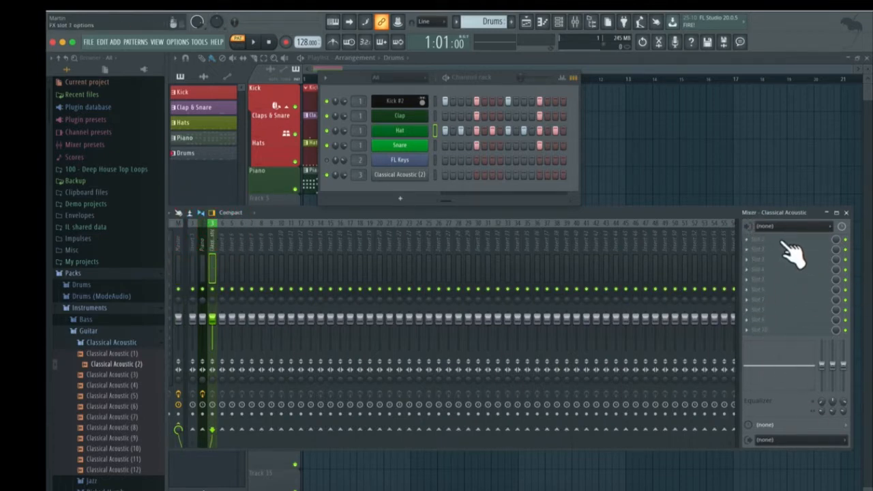
{"action": "left_click", "coordinate": [748, 237]}
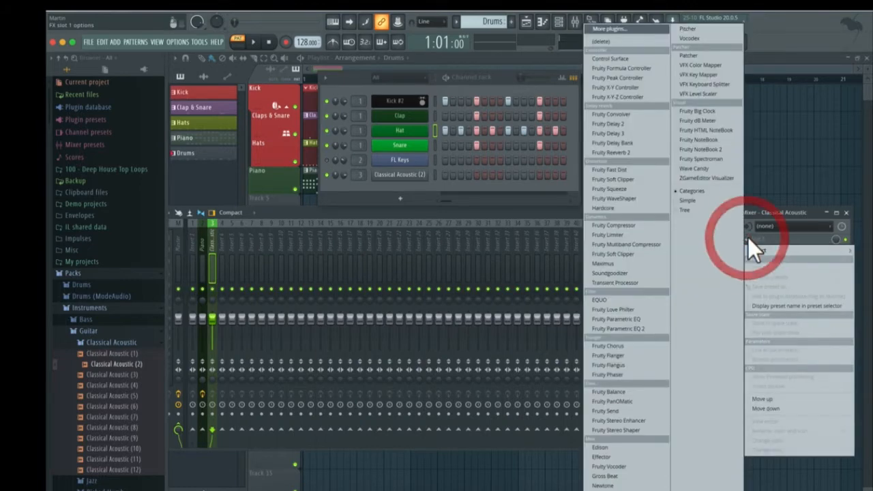
{"action": "left_click", "coordinate": [751, 242]}
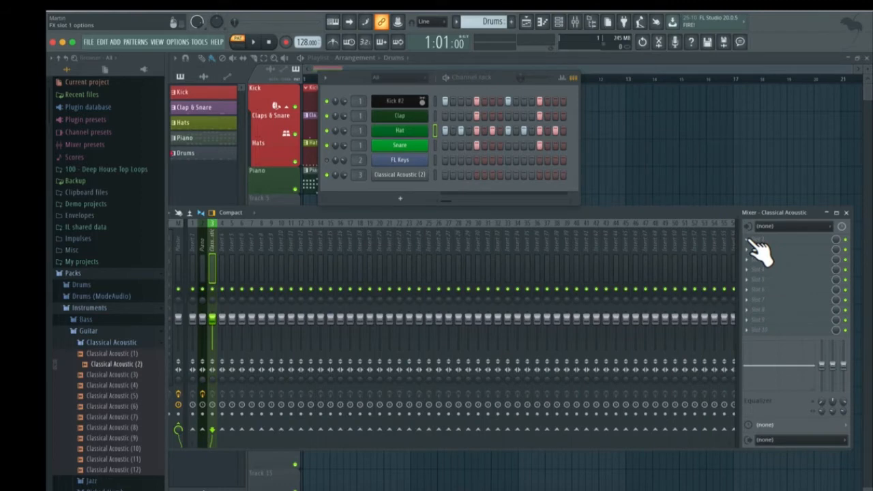
{"action": "left_click", "coordinate": [748, 238]}
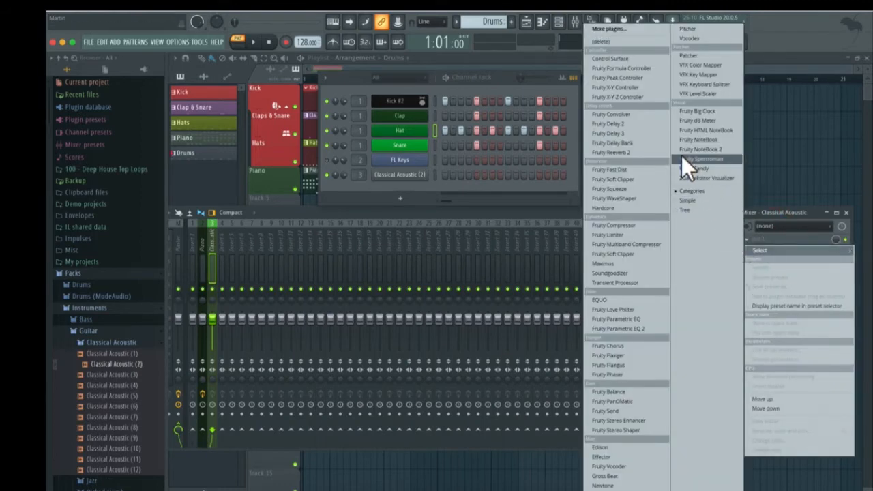
{"action": "left_click", "coordinate": [762, 215]}
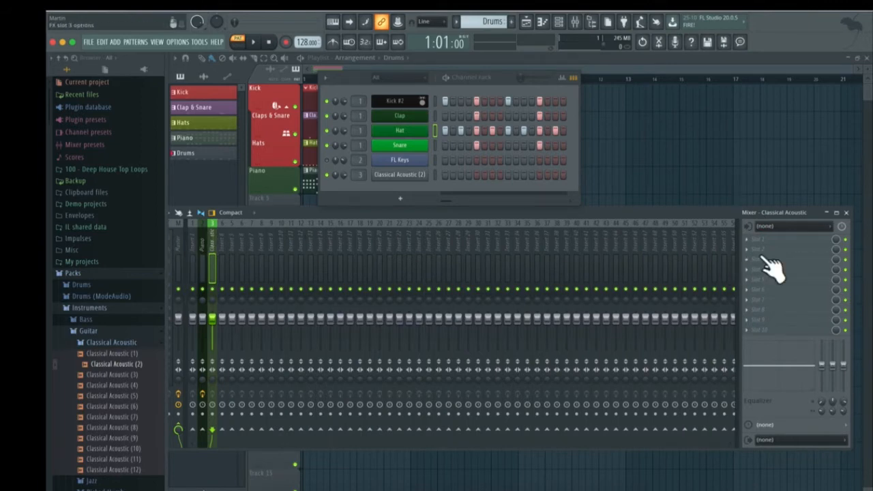
Load Fruity Compressor into effect slot 1 of the Classical Acoustic track and arrange its window clear of the channel rack
{"action": "left_click", "coordinate": [748, 240]}
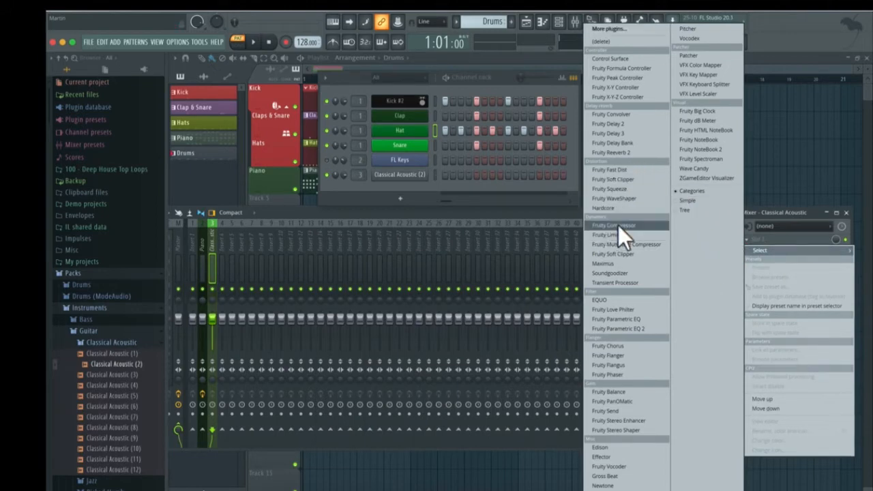
{"action": "left_click", "coordinate": [596, 225]}
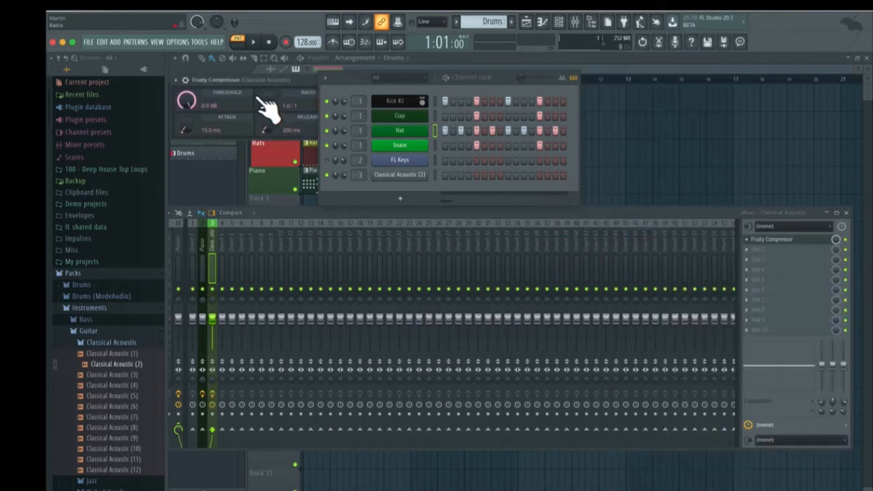
{"action": "left_click_drag", "start_coordinate": [260, 76], "coordinate": [264, 87]}
{"action": "left_click_drag", "start_coordinate": [354, 79], "coordinate": [646, 78]}
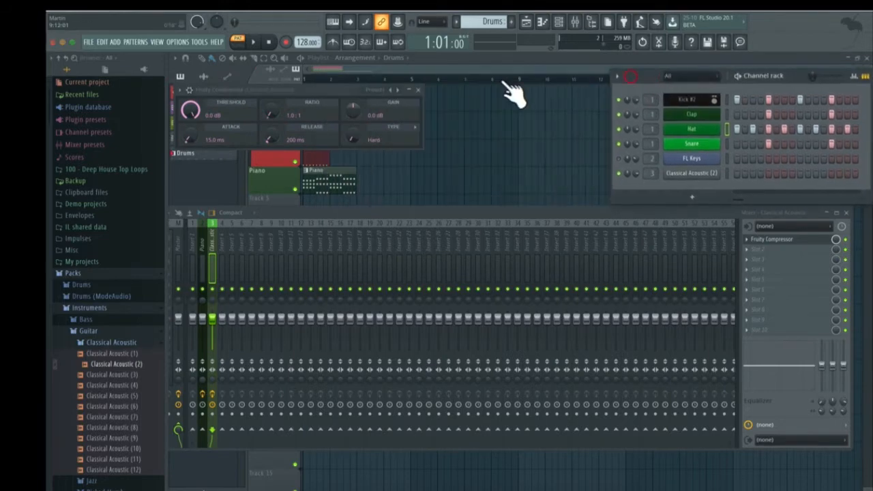
{"action": "left_click_drag", "start_coordinate": [324, 86], "coordinate": [428, 121]}
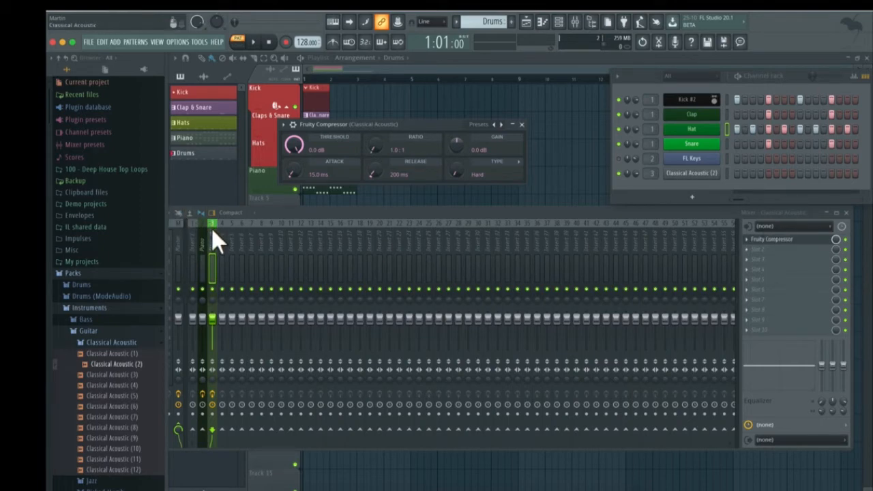
Load Fruity Delay 2 into effect slot 2 of the Classical Acoustic track and move its window below the compressor
{"action": "double_click", "coordinate": [655, 175]}
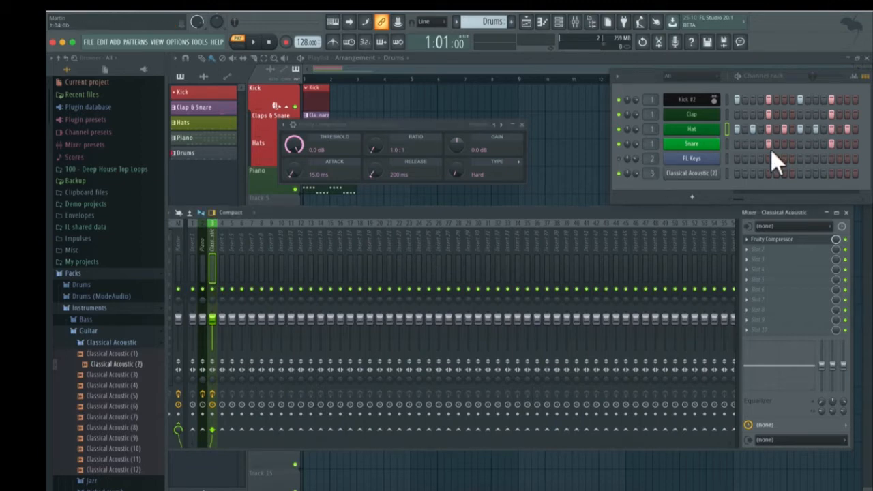
{"action": "left_click", "coordinate": [753, 250]}
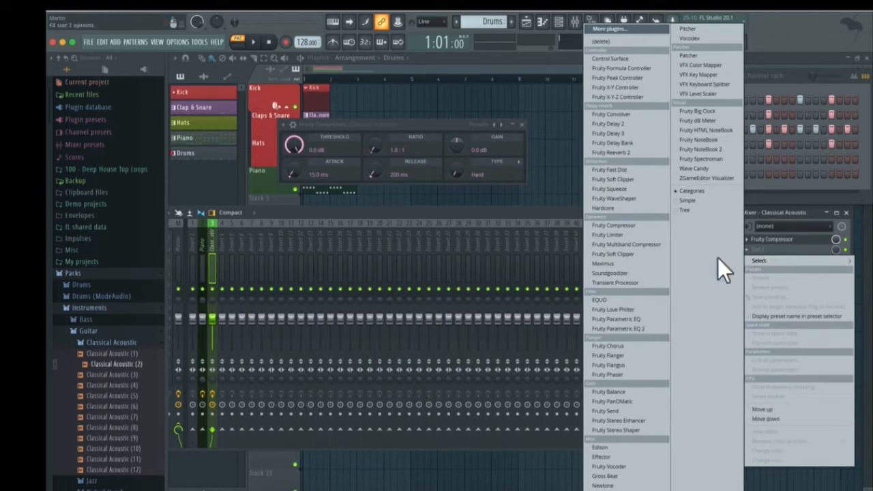
{"action": "left_click", "coordinate": [648, 125]}
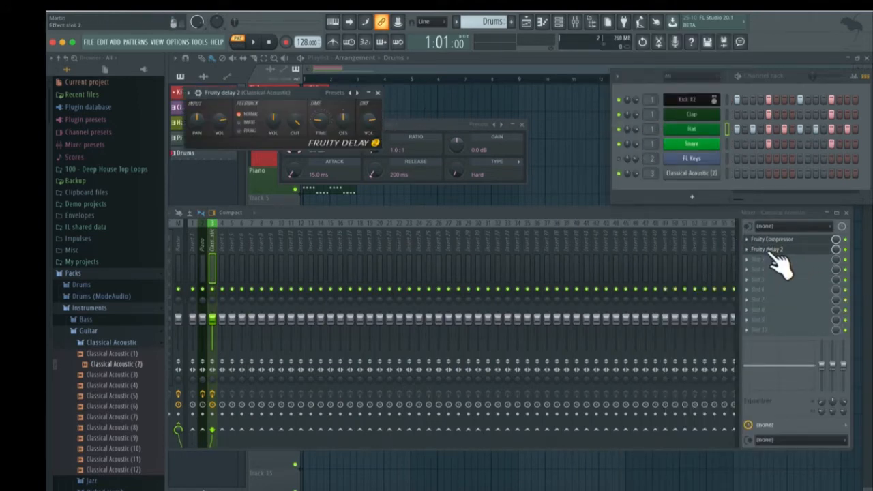
{"action": "left_click_drag", "start_coordinate": [249, 92], "coordinate": [382, 175]}
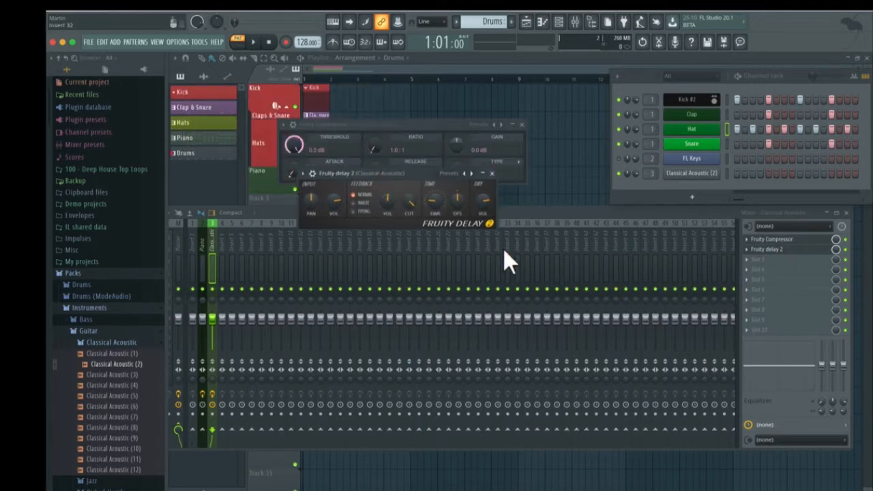
Try lowering the mix levels of Fruity Compressor and Fruity Delay 2 on the Classical Acoustic track
{"action": "left_click", "coordinate": [807, 280]}
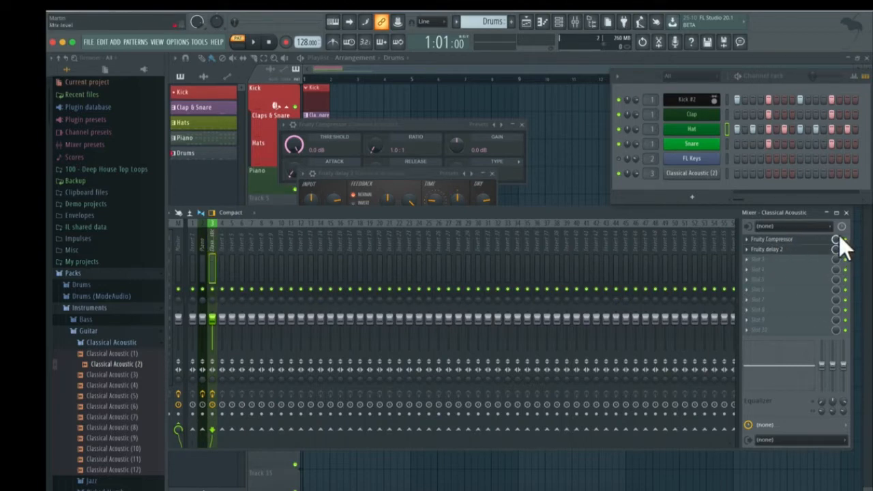
{"action": "left_click_drag", "start_coordinate": [836, 239], "coordinate": [836, 247]}
{"action": "left_click_drag", "start_coordinate": [836, 250], "coordinate": [836, 273]}
Move the Fruity Compressor window clear of the delay window and set the compressor's mix level to about 50%
{"action": "left_click", "coordinate": [381, 180]}
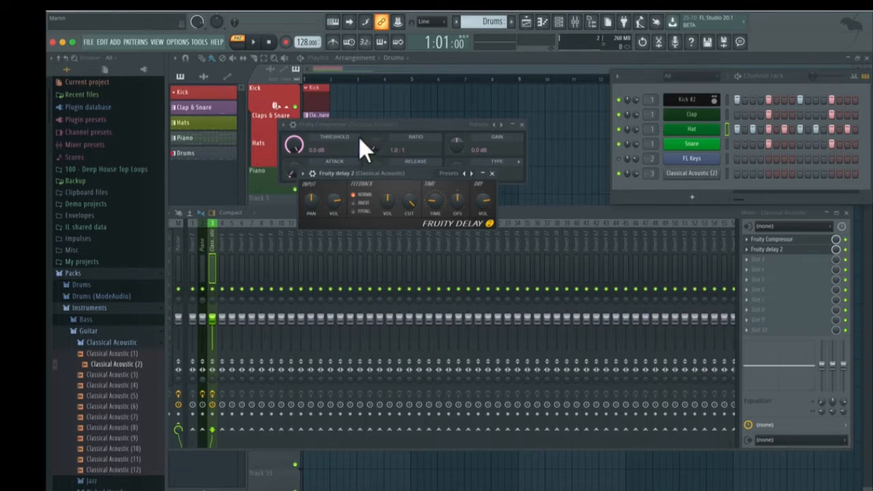
{"action": "left_click_drag", "start_coordinate": [370, 126], "coordinate": [370, 107]}
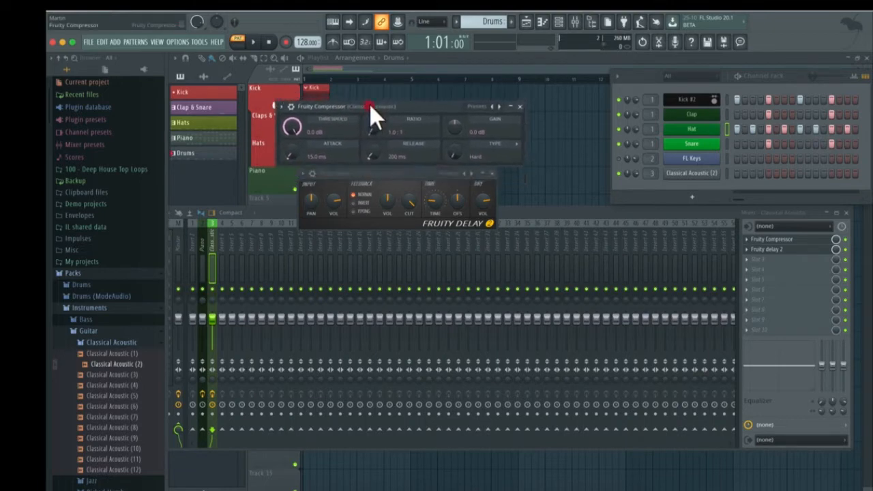
{"action": "left_click", "coordinate": [835, 239]}
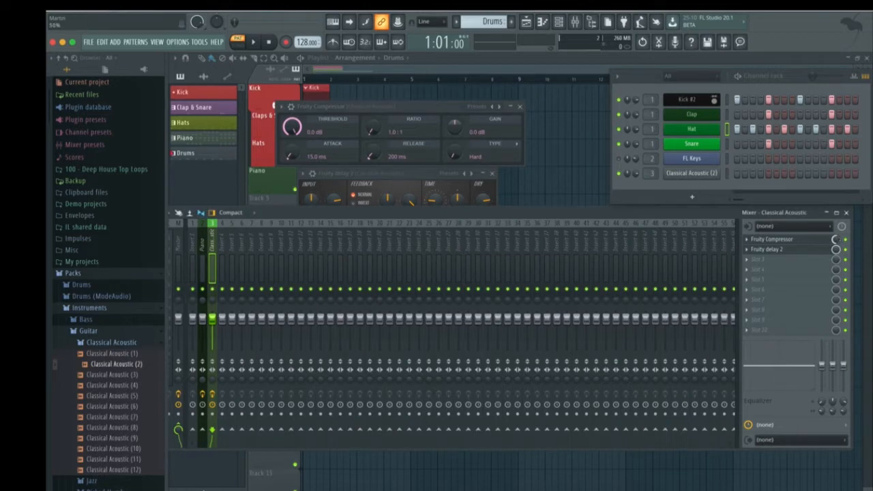
Try the on/off switches of both loaded effects and slightly adjust the built-in equalizer curve of the Classical Acoustic track
{"action": "left_click", "coordinate": [847, 248]}
{"action": "left_click", "coordinate": [848, 242]}
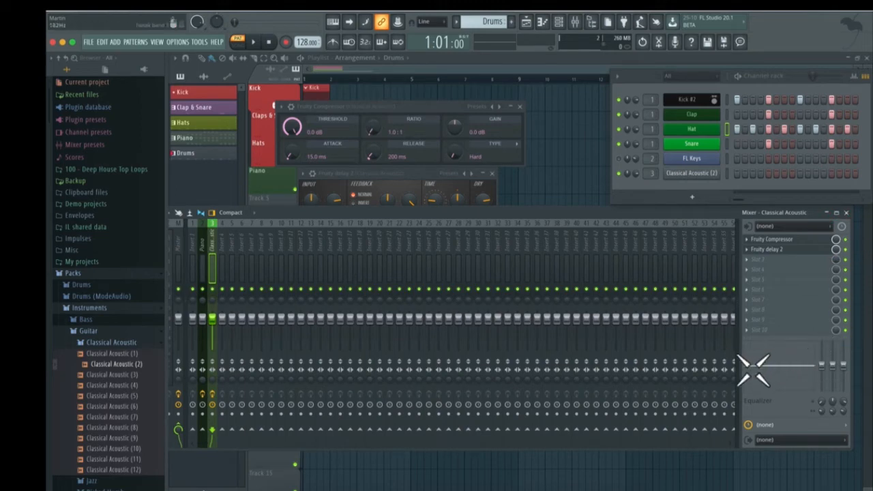
{"action": "left_click_drag", "start_coordinate": [795, 366], "coordinate": [822, 366]}
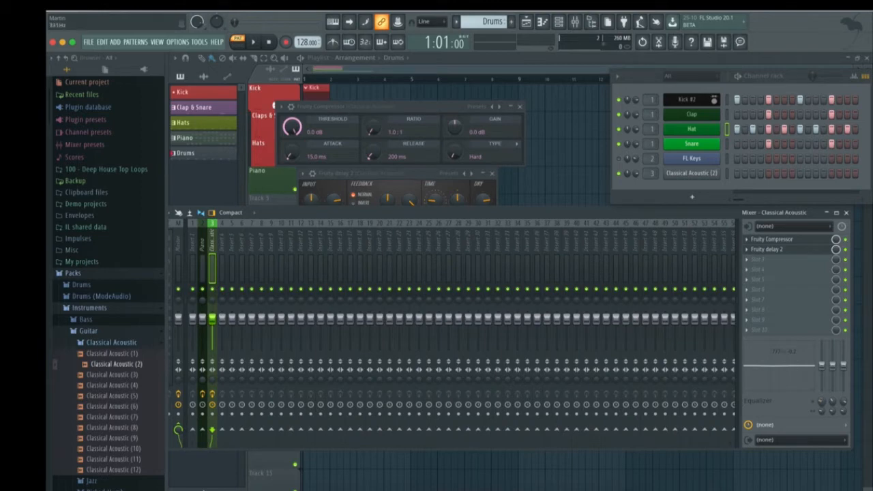
{"action": "mouse_move", "coordinate": [823, 365]}
{"action": "left_mouse_down"}
{"action": "mouse_move", "coordinate": [822, 407]}
{"action": "mouse_move", "coordinate": [823, 365]}
{"action": "left_mouse_up"}
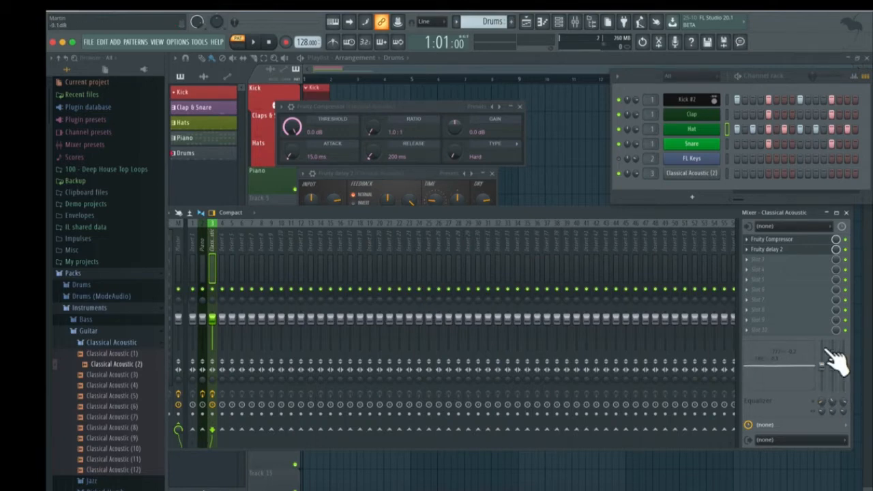
Load Fruity Parametric EQ into effect slot 3 of the Classical Acoustic track and close its window
{"action": "left_click", "coordinate": [751, 260]}
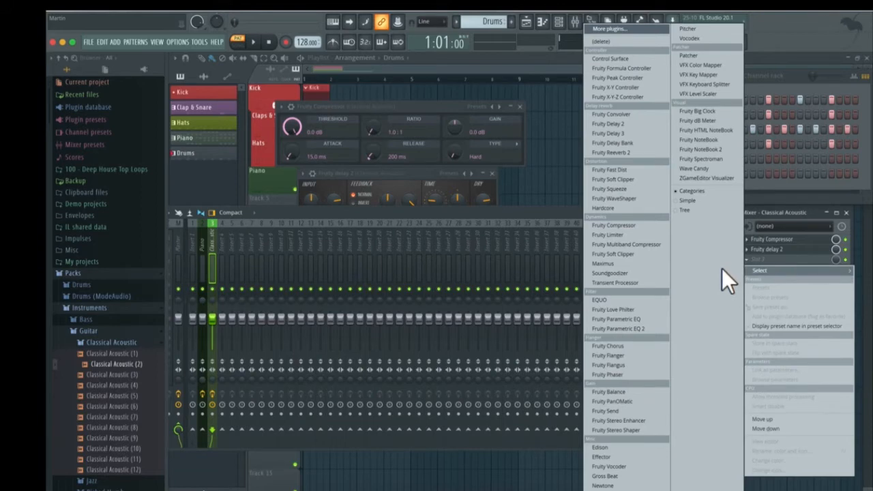
{"action": "left_click", "coordinate": [642, 318]}
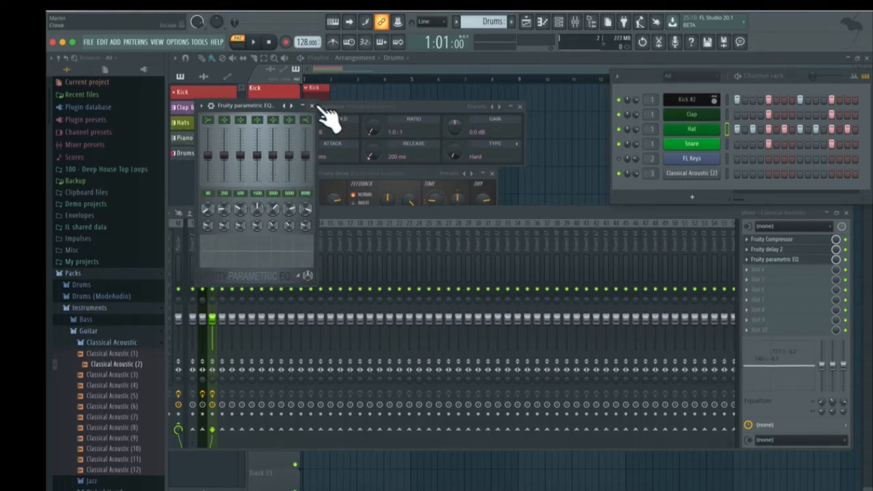
{"action": "left_click", "coordinate": [761, 260]}
Replace the effect in slot 3 with Fruity Parametric EQ 2 and move its window clear of the screen's upper edge
{"action": "right_click", "coordinate": [760, 260]}
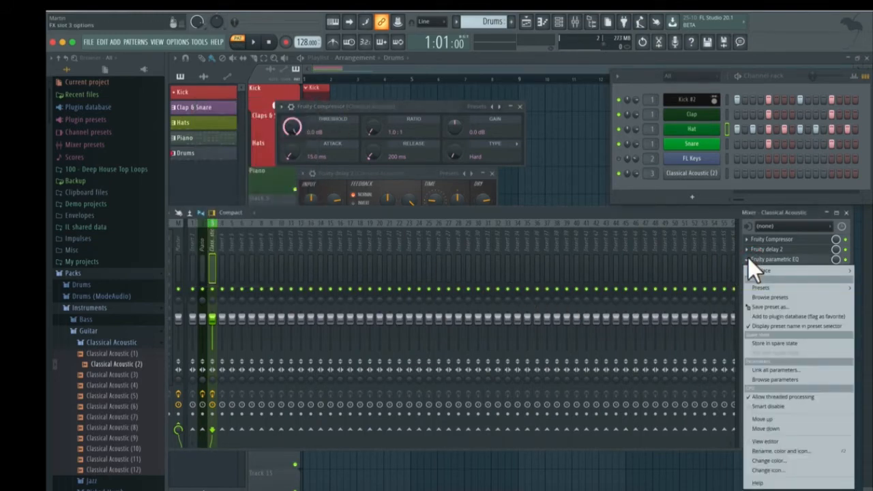
{"action": "mouse_move", "coordinate": [767, 268]}
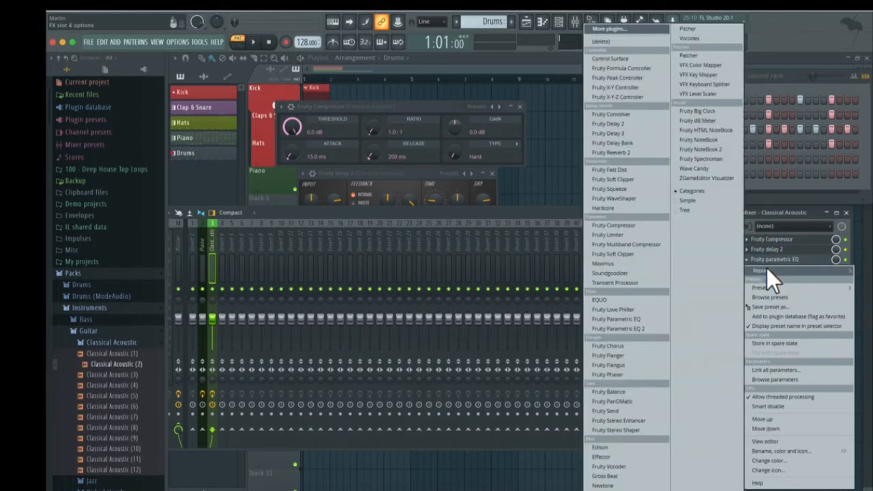
{"action": "left_click", "coordinate": [609, 330]}
{"action": "left_click_drag", "start_coordinate": [385, 110], "coordinate": [419, 123]}
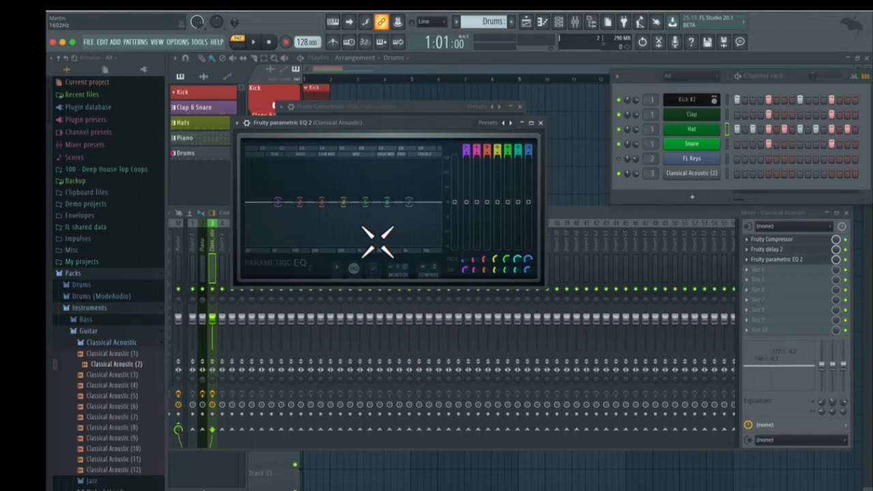
Shape the Parametric EQ 2 curve by lowering the low-frequency band 1 and slightly boosting band 5
{"action": "mouse_move", "coordinate": [278, 202]}
{"action": "left_mouse_down"}
{"action": "mouse_move", "coordinate": [273, 233]}
{"action": "mouse_move", "coordinate": [391, 236]}
{"action": "mouse_move", "coordinate": [267, 203]}
{"action": "left_mouse_up"}
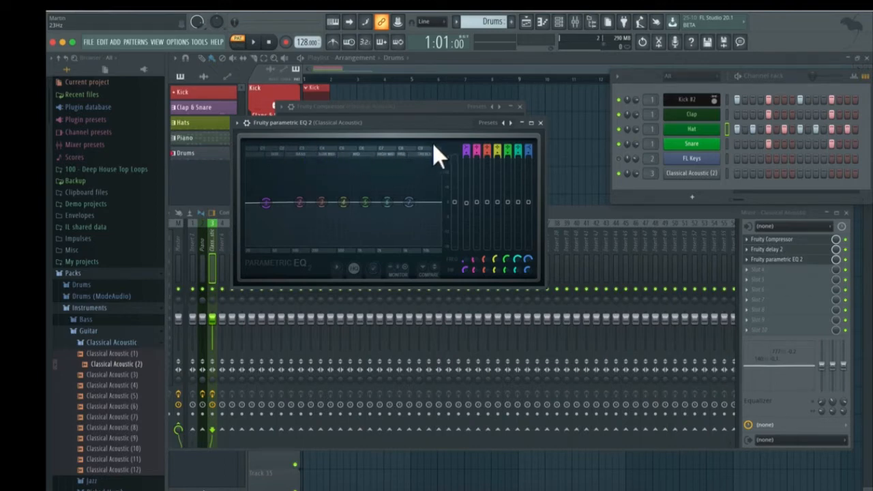
{"action": "left_click_drag", "start_coordinate": [269, 205], "coordinate": [273, 205]}
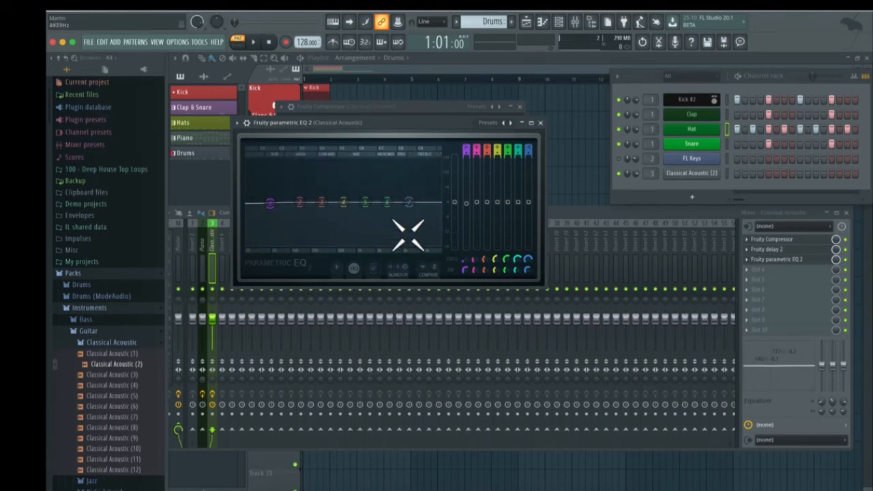
{"action": "mouse_move", "coordinate": [366, 203]}
{"action": "left_mouse_down"}
{"action": "mouse_move", "coordinate": [356, 183]}
{"action": "mouse_move", "coordinate": [356, 197]}
{"action": "left_mouse_up"}
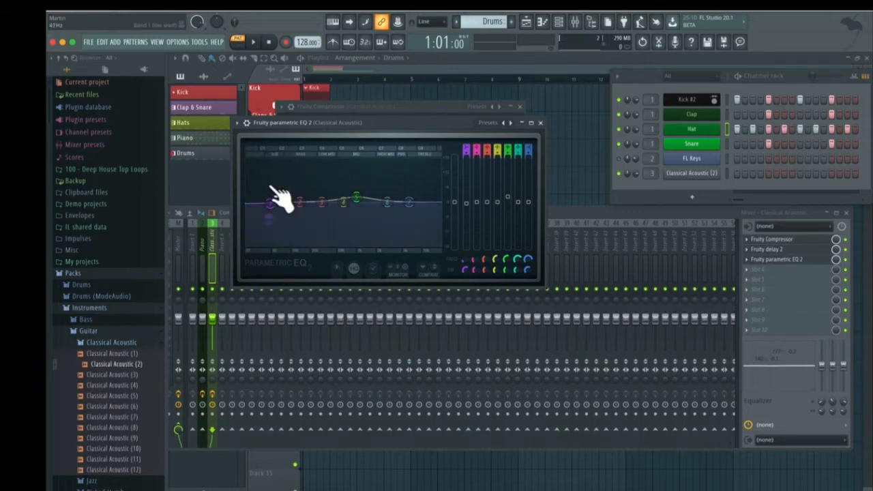
{"action": "left_click_drag", "start_coordinate": [270, 203], "coordinate": [278, 240]}
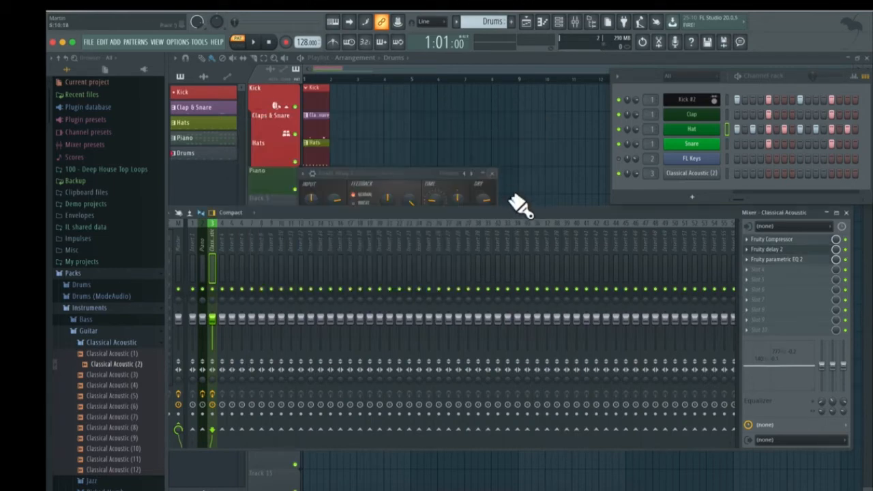
Reposition and enlarge the mixer window and set its layout to Extra large
{"action": "left_click_drag", "start_coordinate": [512, 213], "coordinate": [523, 175]}
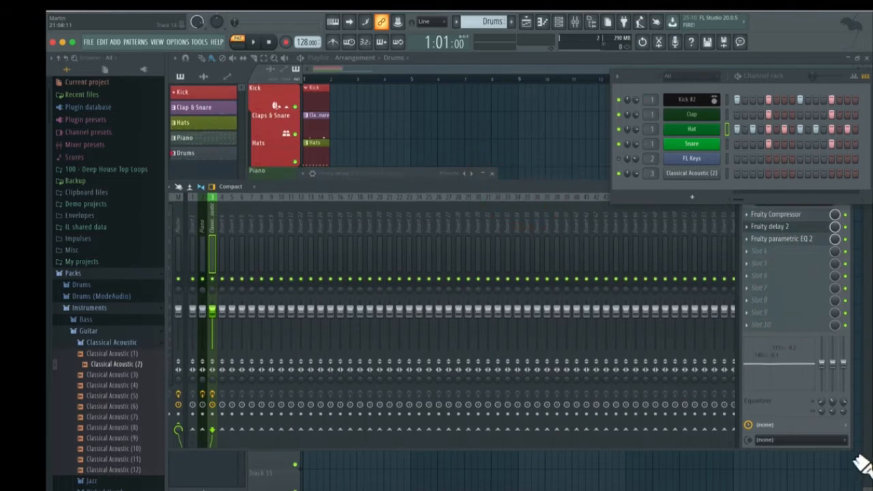
{"action": "mouse_move", "coordinate": [863, 464]}
{"action": "left_mouse_down"}
{"action": "mouse_move", "coordinate": [741, 400]}
{"action": "mouse_move", "coordinate": [503, 375]}
{"action": "mouse_move", "coordinate": [844, 469]}
{"action": "mouse_move", "coordinate": [872, 490]}
{"action": "mouse_move", "coordinate": [864, 471]}
{"action": "left_mouse_up"}
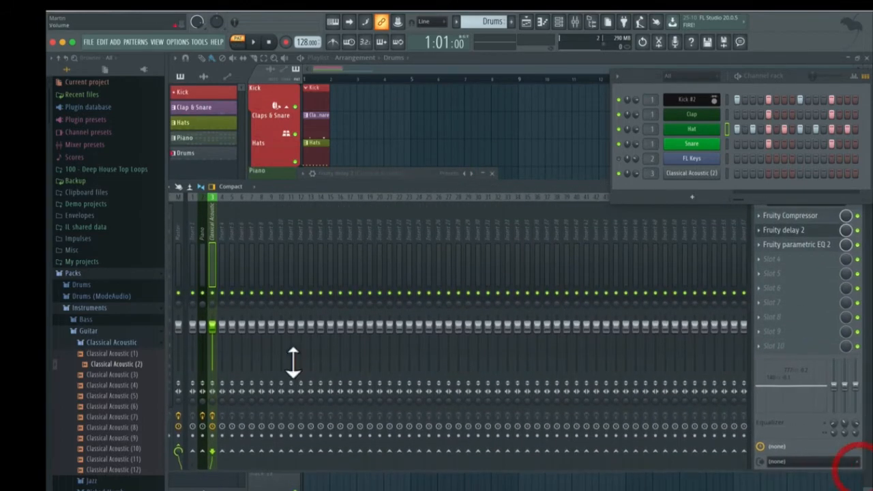
{"action": "left_click", "coordinate": [240, 186]}
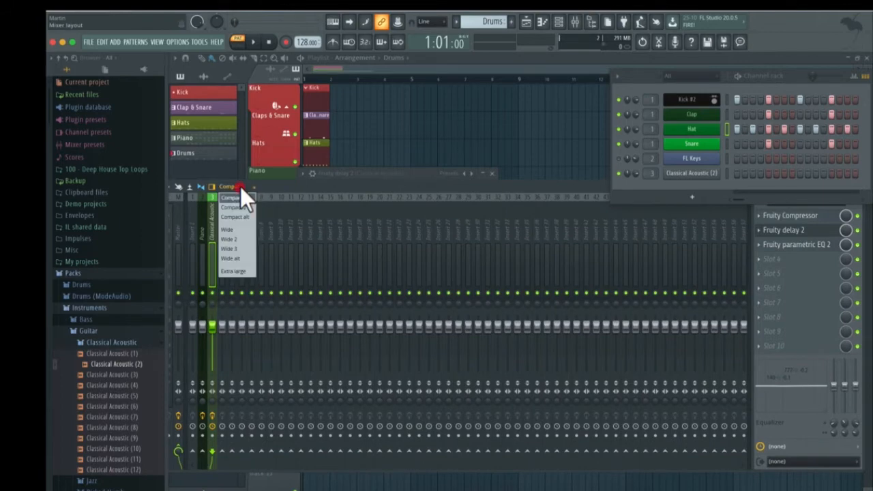
{"action": "left_click", "coordinate": [237, 273]}
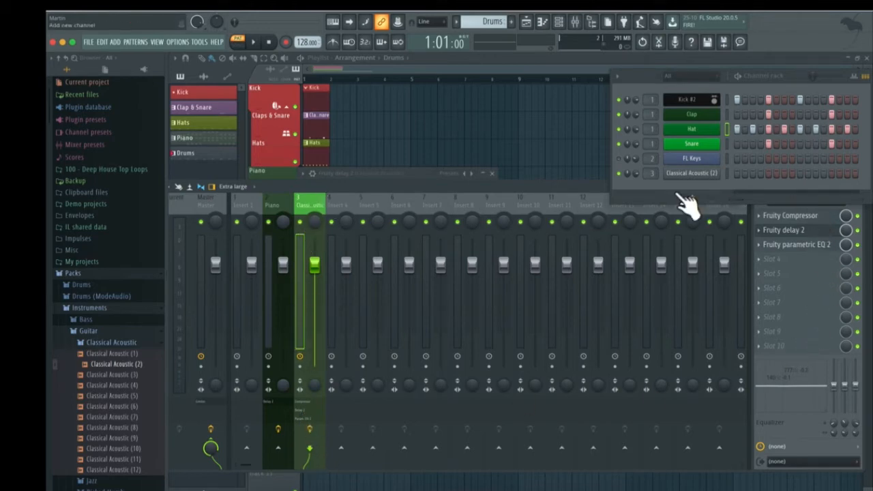
{"action": "left_click_drag", "start_coordinate": [539, 189], "coordinate": [565, 206]}
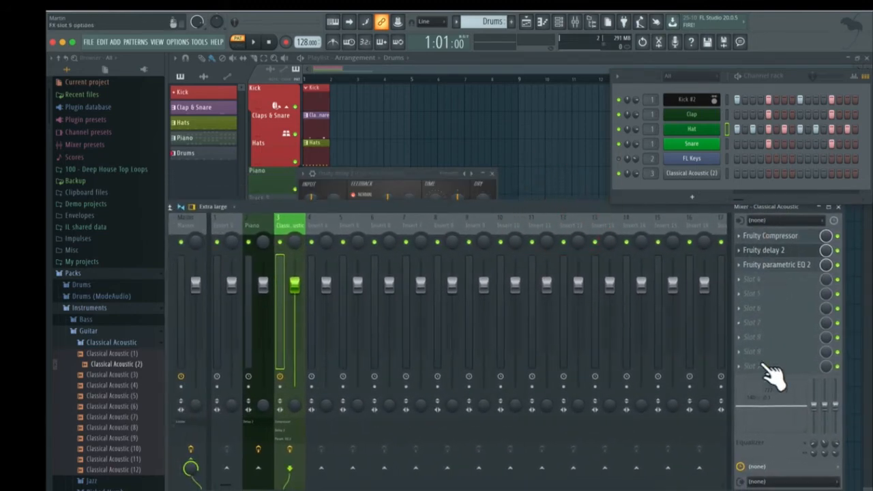
Select several empty insert tracks in turn, including Insert 4 and Insert 13, and return to Classical Acoustic, moving it to mixer track 4
{"action": "left_click", "coordinate": [320, 221]}
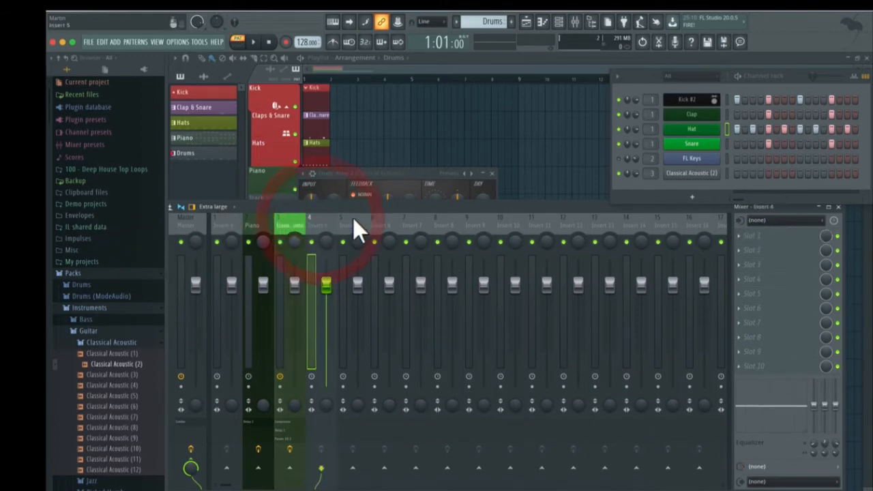
{"action": "left_click", "coordinate": [543, 227]}
{"action": "left_click", "coordinate": [568, 223]}
{"action": "left_click", "coordinate": [590, 219]}
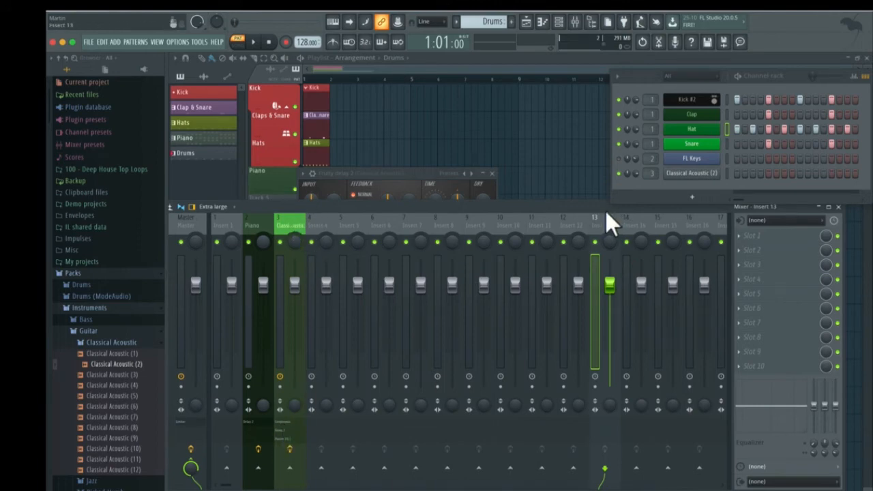
{"action": "left_click", "coordinate": [287, 228]}
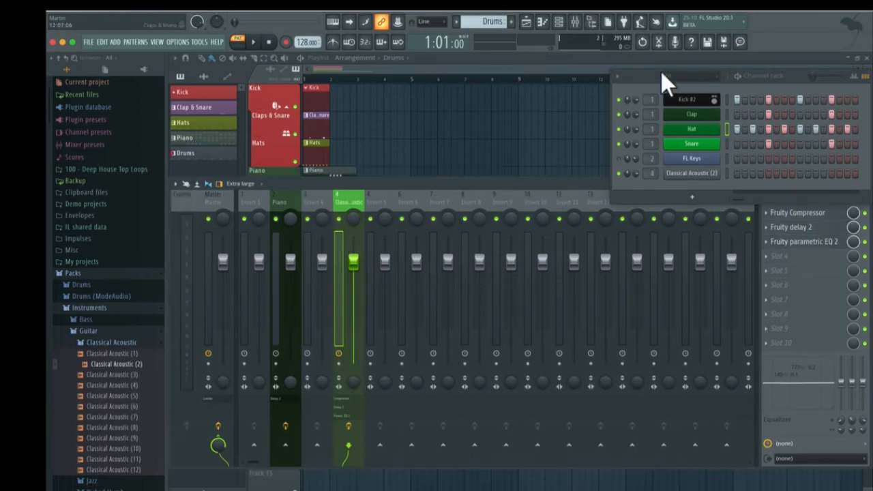
Move the channel rack clear of the mixer and place the mixer's track inspector on the left side
{"action": "left_click_drag", "start_coordinate": [660, 73], "coordinate": [651, 48]}
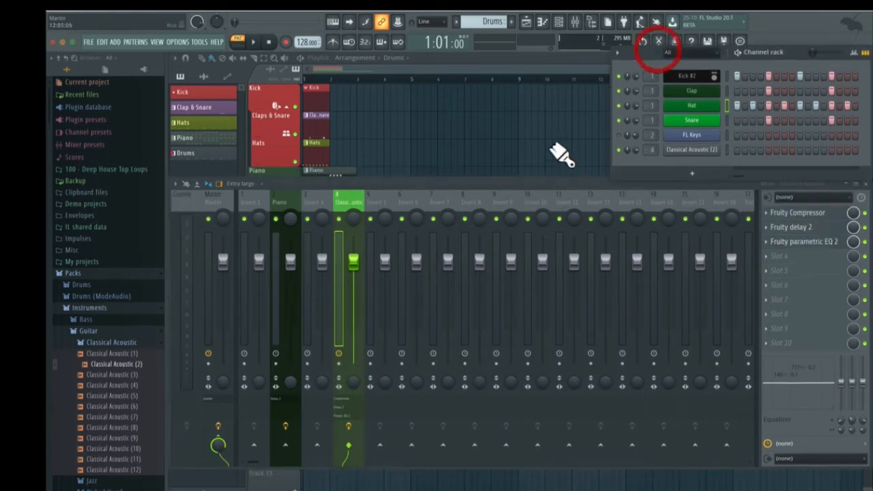
{"action": "left_click", "coordinate": [176, 184]}
{"action": "mouse_move", "coordinate": [187, 231]}
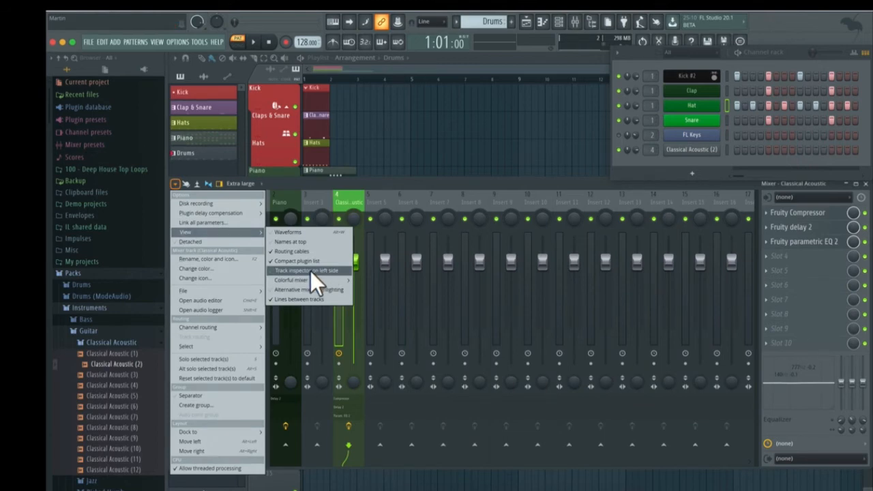
{"action": "left_click", "coordinate": [310, 271]}
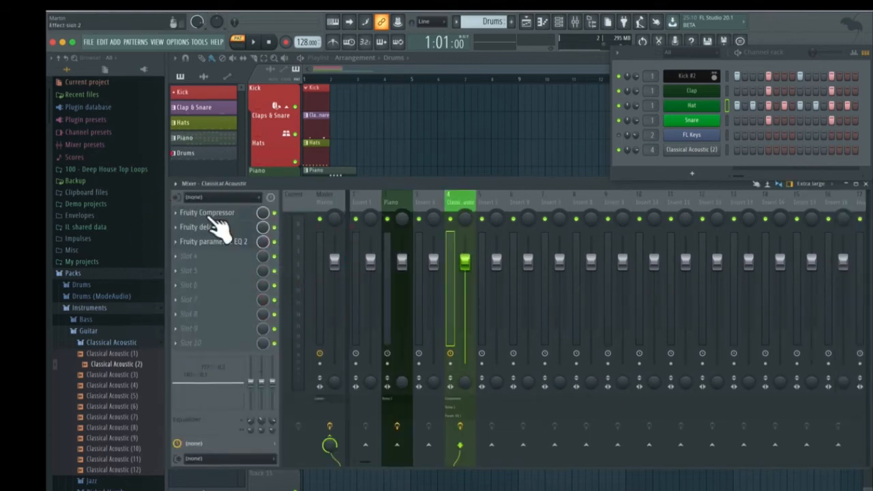
{"action": "left_click_drag", "start_coordinate": [436, 184], "coordinate": [403, 207]}
{"action": "left_click_drag", "start_coordinate": [531, 203], "coordinate": [562, 187]}
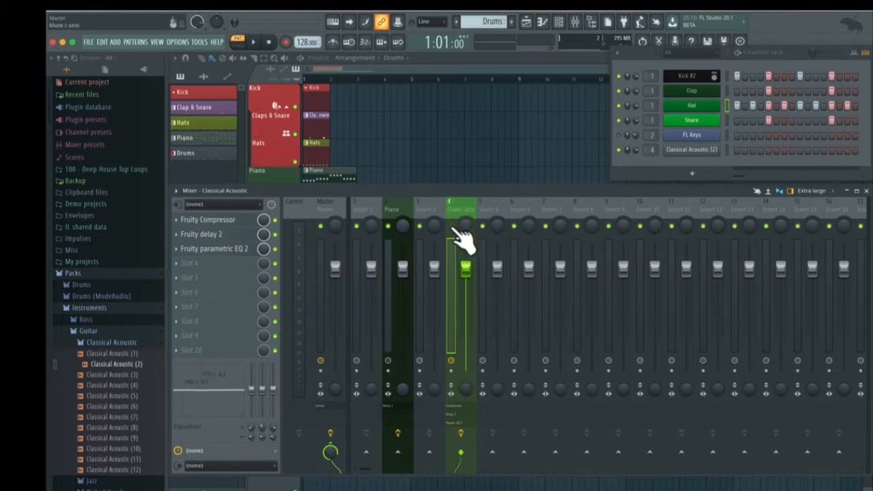
Try the panning and stereo separation controls of the Classical Acoustic track and toggle its effect slots off and on
{"action": "left_click_drag", "start_coordinate": [466, 224], "coordinate": [467, 235]}
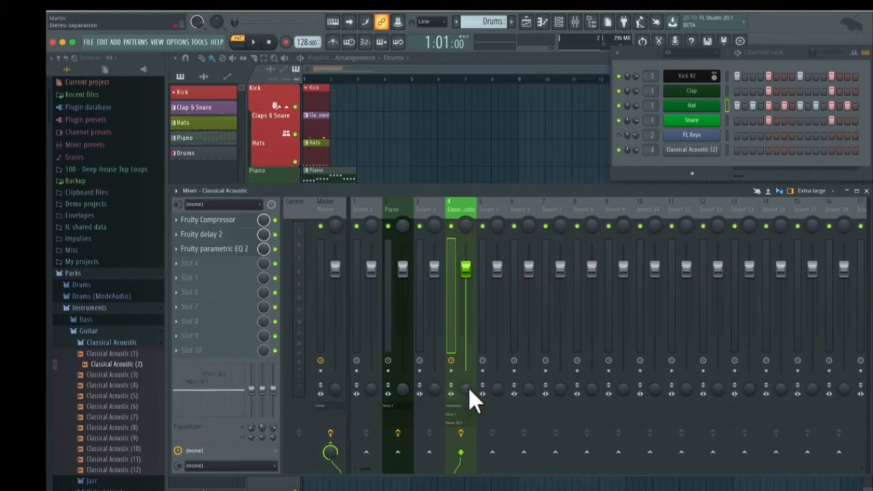
{"action": "mouse_move", "coordinate": [467, 390]}
{"action": "left_mouse_down"}
{"action": "mouse_move", "coordinate": [468, 380]}
{"action": "mouse_move", "coordinate": [466, 400]}
{"action": "mouse_move", "coordinate": [466, 389]}
{"action": "left_mouse_up"}
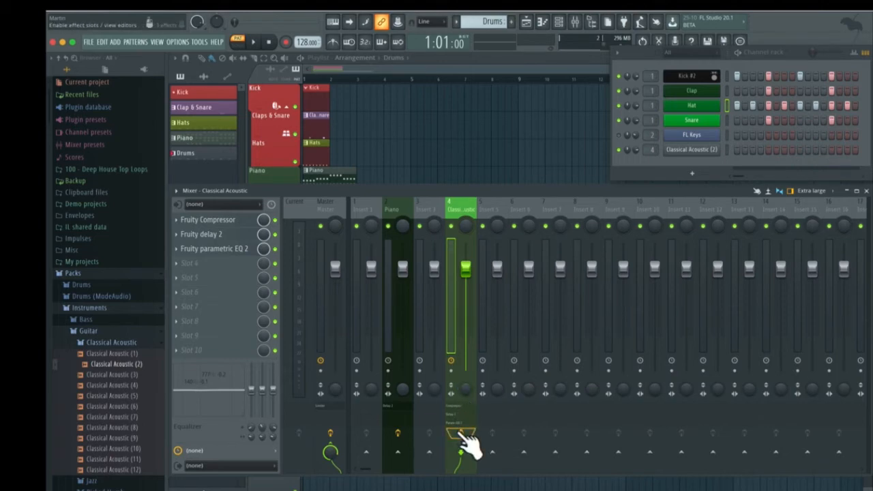
{"action": "left_click", "coordinate": [463, 434]}
{"action": "left_click", "coordinate": [462, 435]}
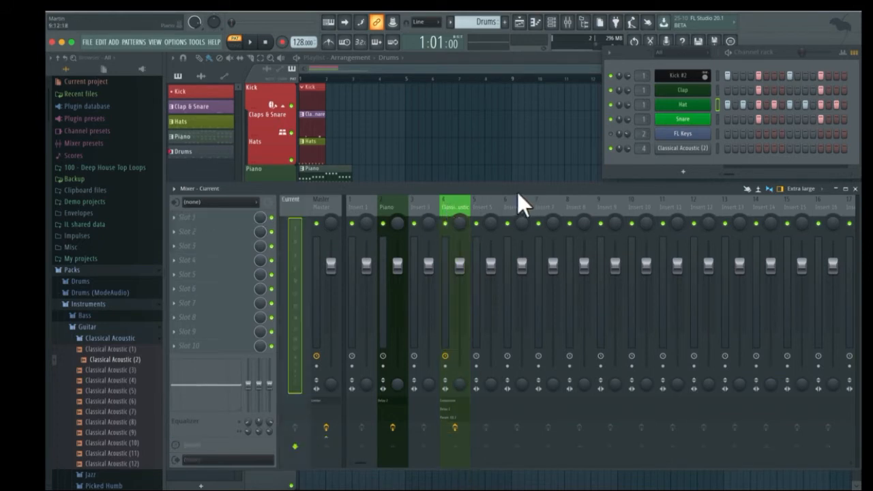
Select the Kick #2, Clap, Hat and Snare channels and route them to consecutive mixer tracks starting from Insert 5
{"action": "left_click", "coordinate": [498, 202]}
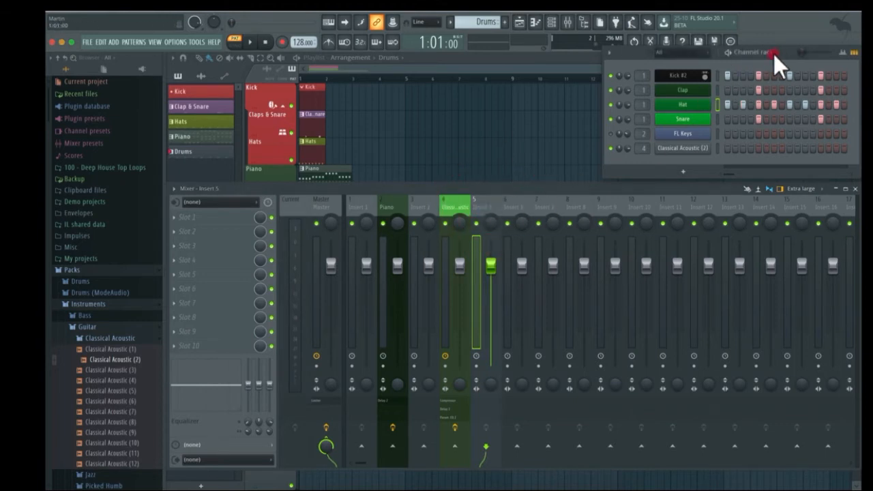
{"action": "left_click_drag", "start_coordinate": [774, 54], "coordinate": [744, 52]}
{"action": "left_click", "coordinate": [682, 75]}
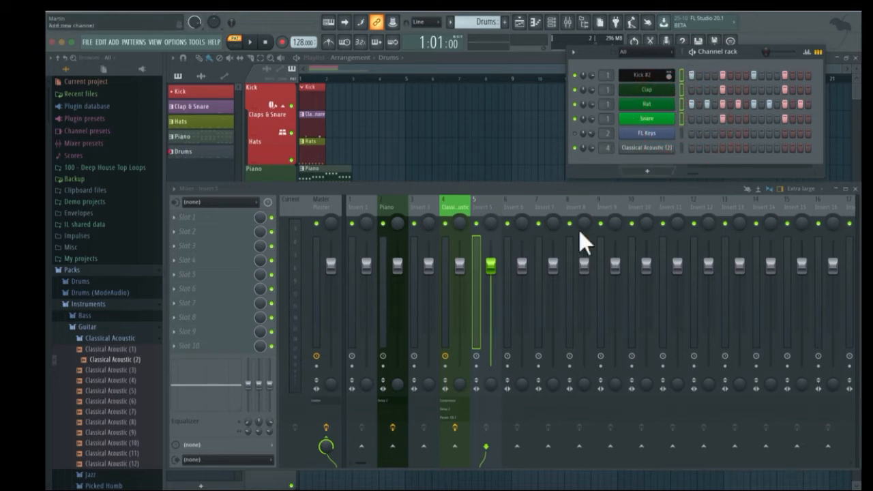
{"action": "right_click", "coordinate": [486, 202]}
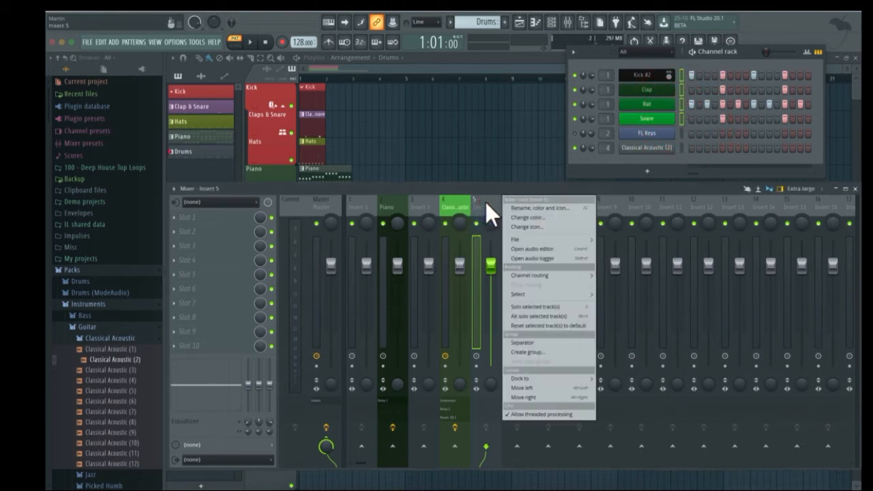
{"action": "mouse_move", "coordinate": [561, 276]}
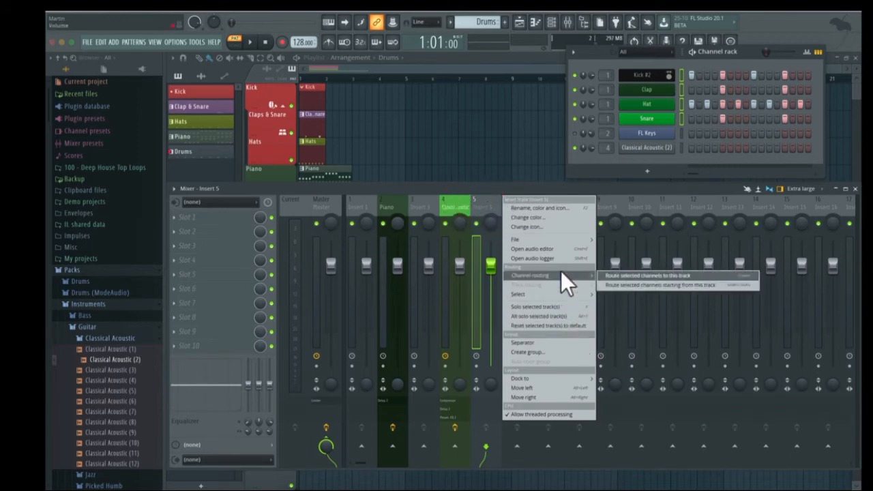
{"action": "left_click", "coordinate": [619, 285]}
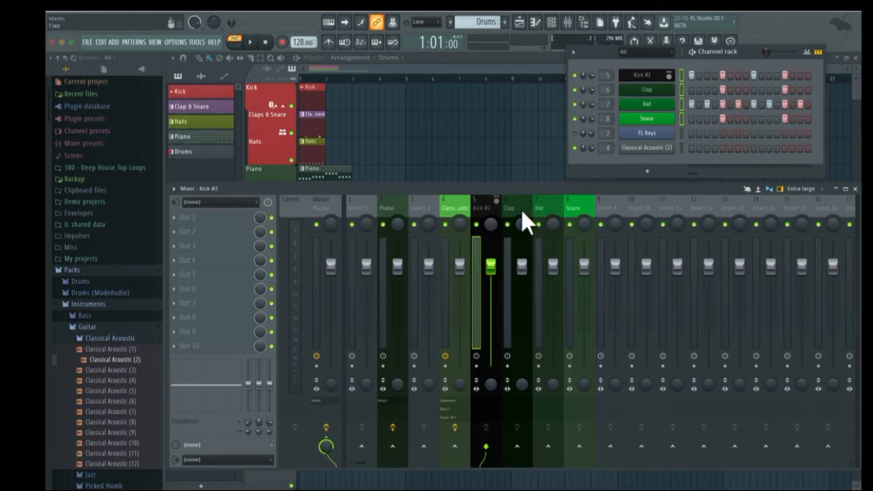
Add Fruity Reeverb 2 to the first effect slot of the Snare mixer track, shifting the mixer window slightly
{"action": "left_click", "coordinate": [574, 207]}
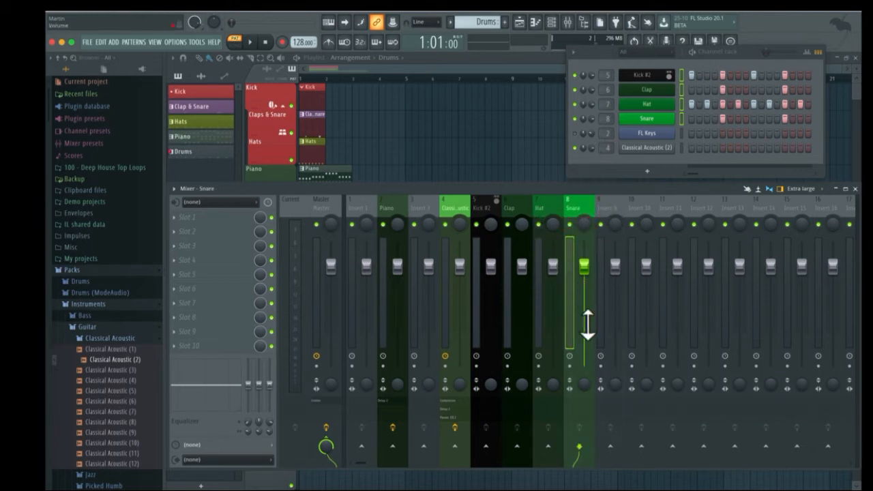
{"action": "left_click_drag", "start_coordinate": [613, 185], "coordinate": [638, 171]}
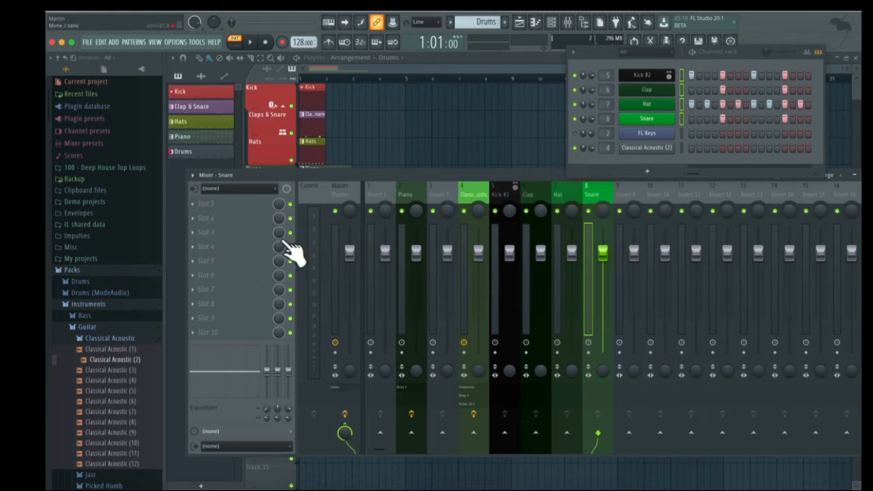
{"action": "left_click", "coordinate": [194, 205]}
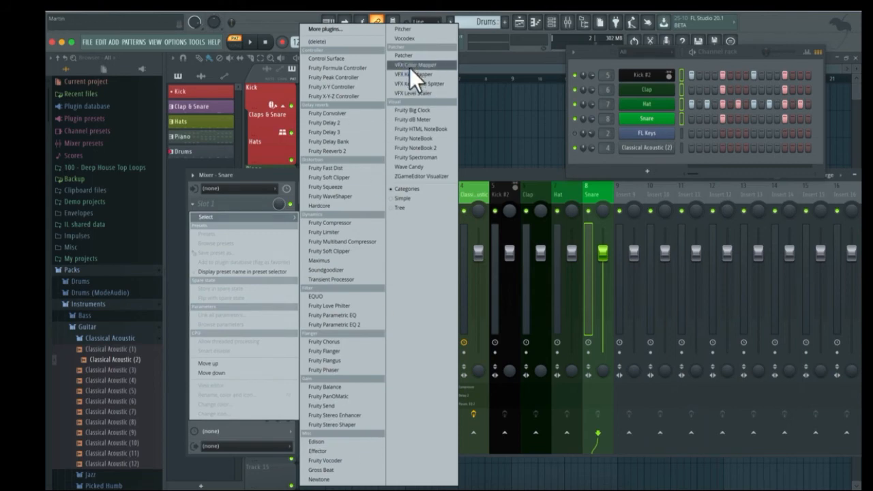
{"action": "left_click", "coordinate": [349, 151]}
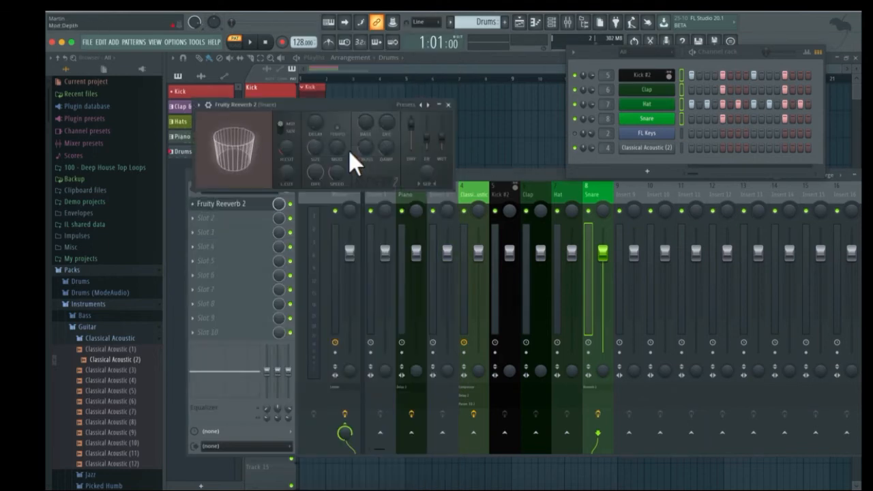
Play the Drums pattern to hear the snare reverb and close the Fruity Reeverb 2 window
{"action": "key", "text": "space"}
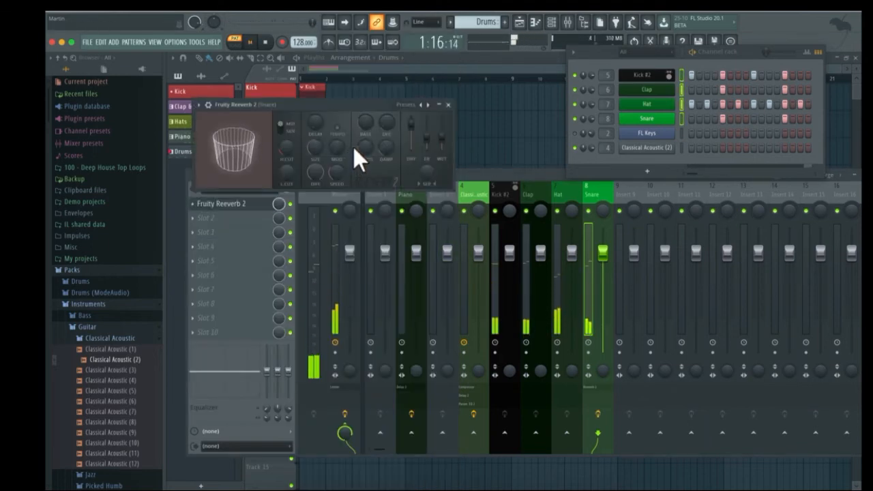
{"action": "key", "text": "space"}
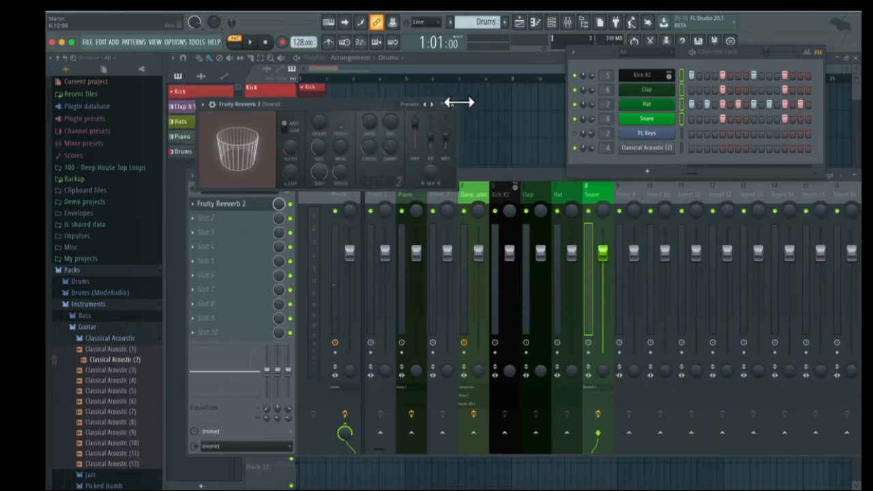
{"action": "left_click", "coordinate": [448, 105]}
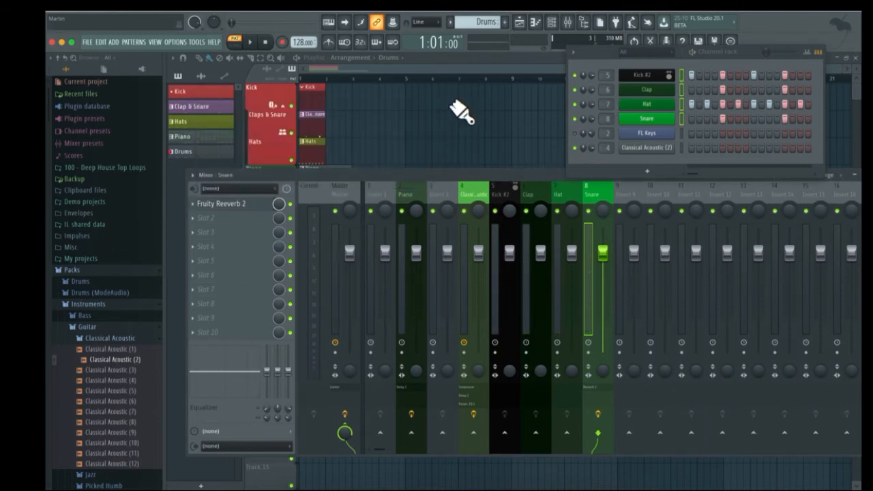
Route the selected drum tracks into the Classical Acoustic track and check the sends of Hat, Clap and Kick #2
{"action": "right_click", "coordinate": [615, 191]}
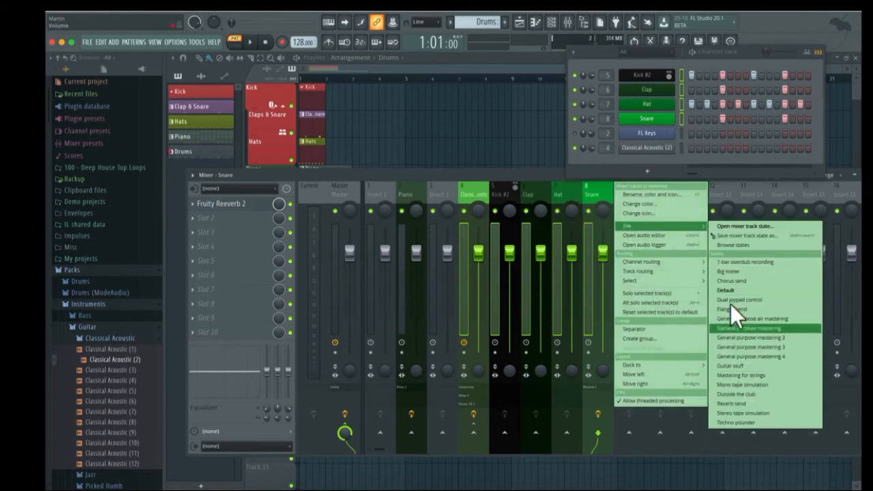
{"action": "mouse_move", "coordinate": [666, 270]}
{"action": "left_click", "coordinate": [736, 188]}
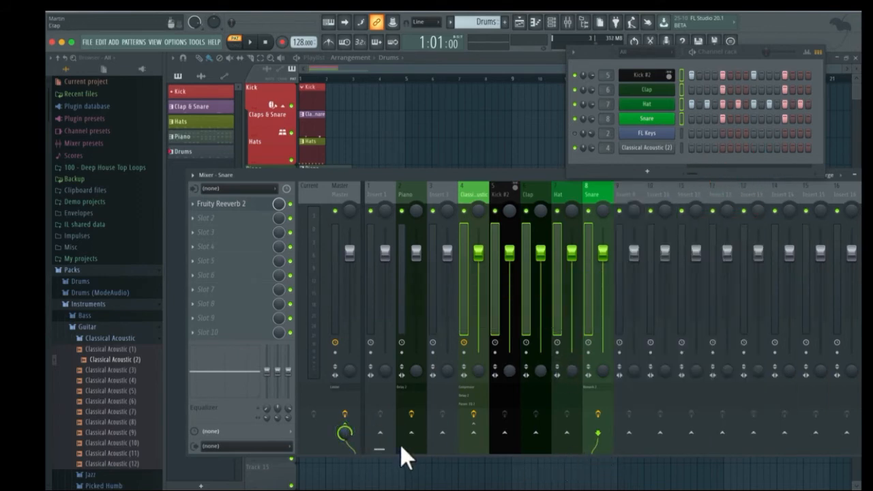
{"action": "left_click", "coordinate": [570, 190]}
{"action": "left_click", "coordinate": [539, 190]}
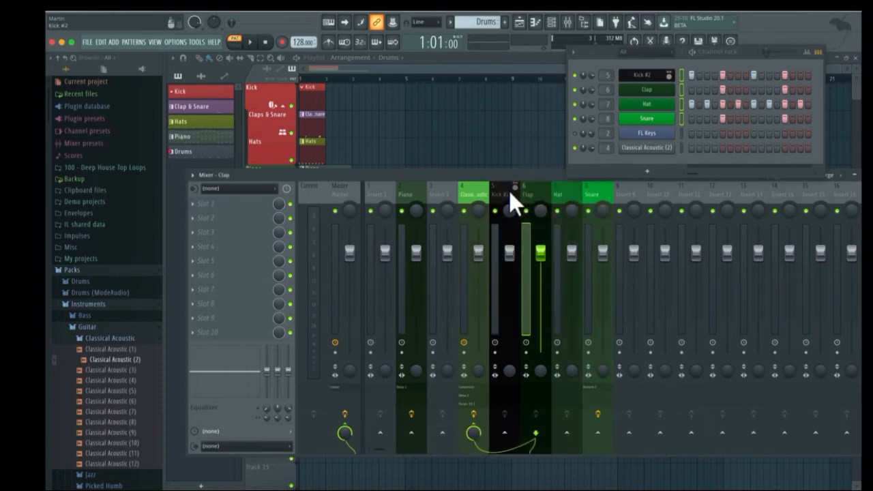
{"action": "left_click", "coordinate": [506, 192]}
{"action": "left_click", "coordinate": [534, 194]}
{"action": "left_click", "coordinate": [566, 194]}
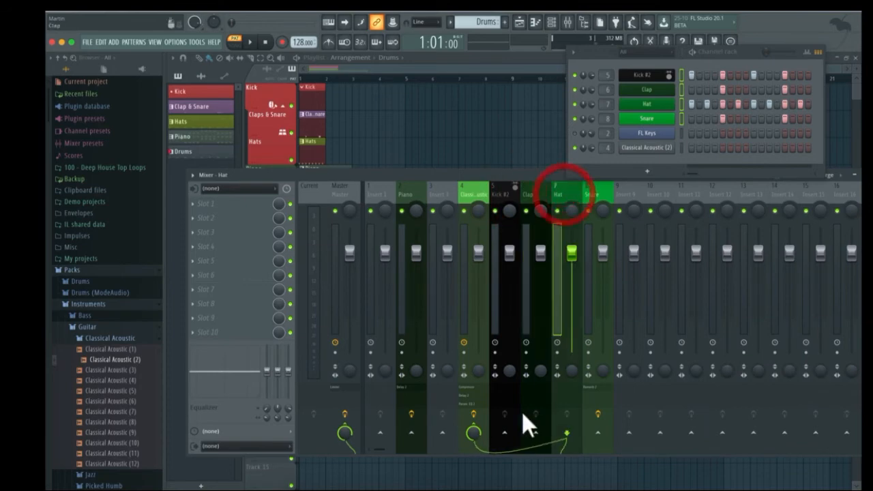
Disable the sends from Hat, Kick #2 and Clap to the Classical Acoustic track
{"action": "left_click", "coordinate": [473, 432]}
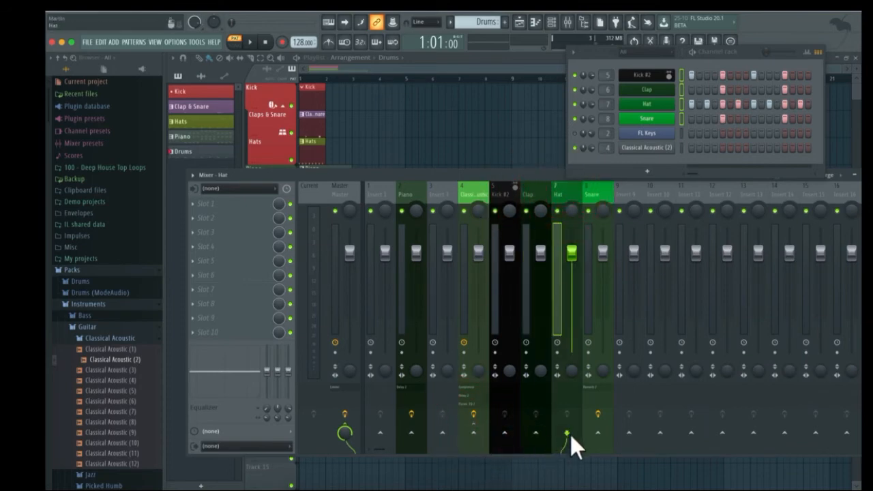
{"action": "left_click", "coordinate": [503, 193]}
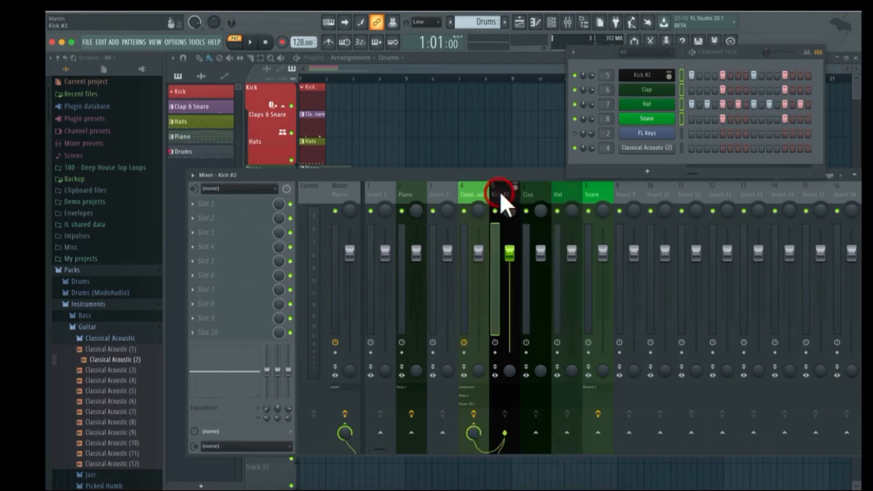
{"action": "left_click", "coordinate": [476, 193]}
{"action": "left_click", "coordinate": [514, 199]}
{"action": "left_click", "coordinate": [472, 424]}
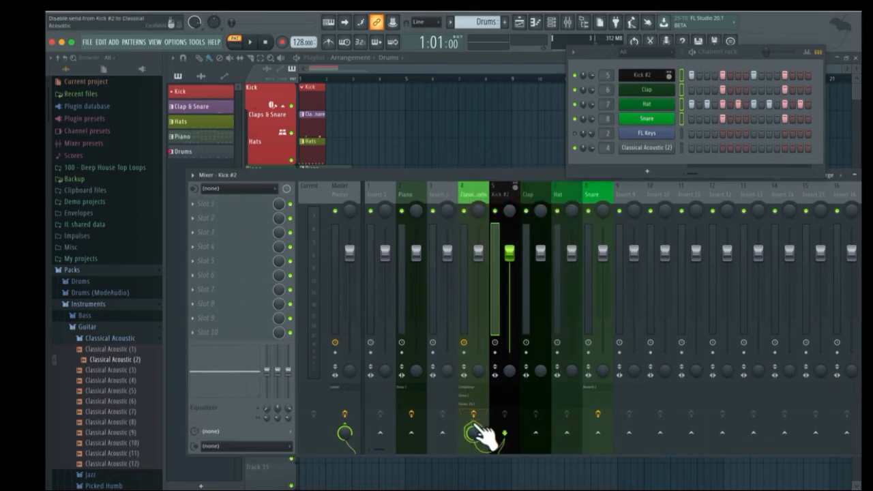
{"action": "left_click", "coordinate": [543, 187]}
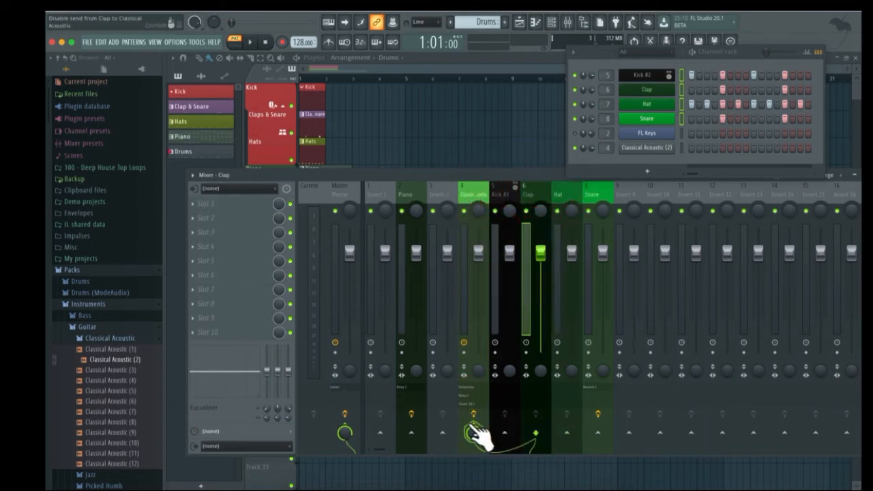
{"action": "left_click", "coordinate": [472, 414]}
{"action": "left_click", "coordinate": [555, 203]}
{"action": "left_click", "coordinate": [523, 195]}
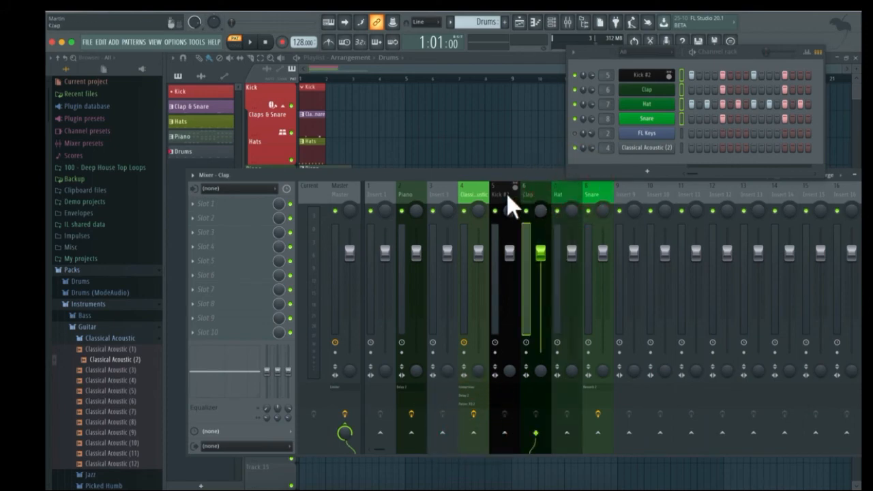
Check the routing of the Classical Acoustic, Kick #2, Clap, Hat and Snare tracks one by one
{"action": "left_click", "coordinate": [484, 193]}
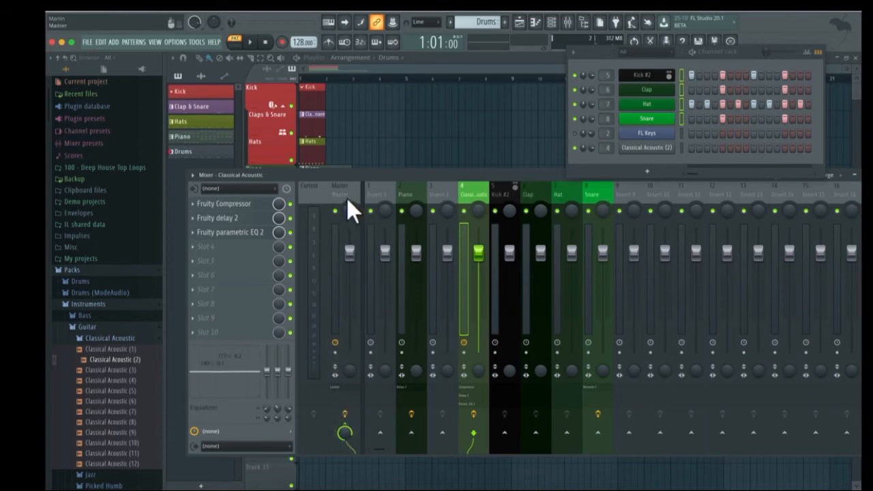
{"action": "left_click", "coordinate": [508, 193]}
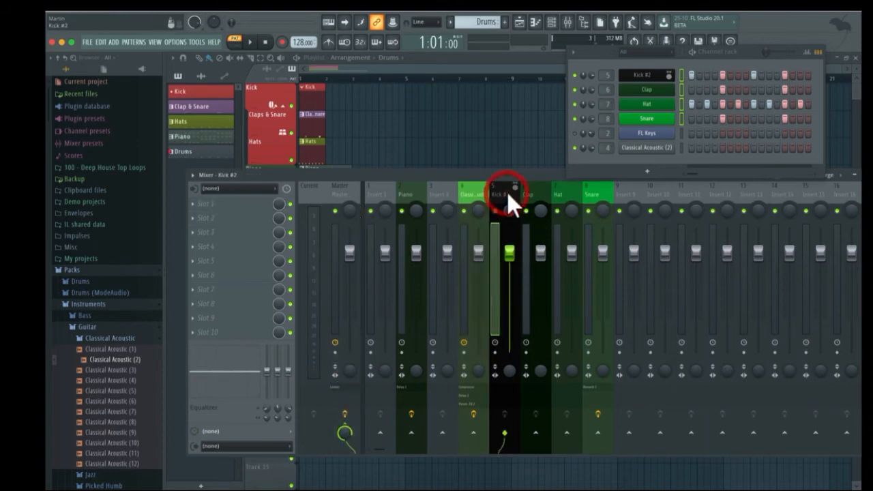
{"action": "left_click", "coordinate": [535, 194]}
{"action": "left_click", "coordinate": [559, 194]}
{"action": "left_click", "coordinate": [607, 193]}
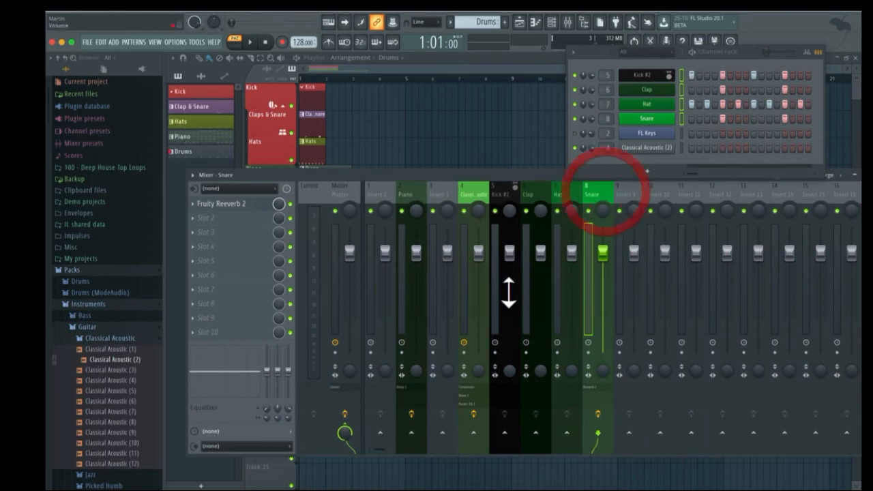
{"action": "left_click", "coordinate": [563, 193]}
{"action": "left_click", "coordinate": [599, 193]}
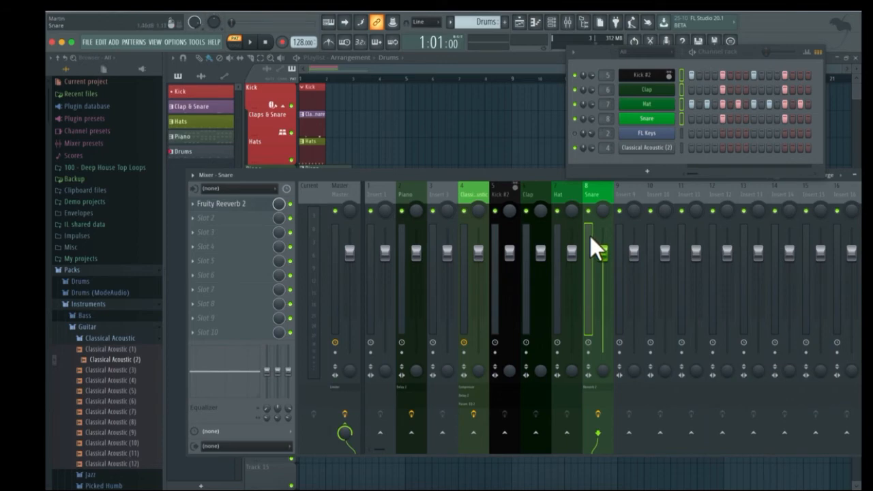
{"action": "left_click_drag", "start_coordinate": [587, 236], "coordinate": [473, 247]}
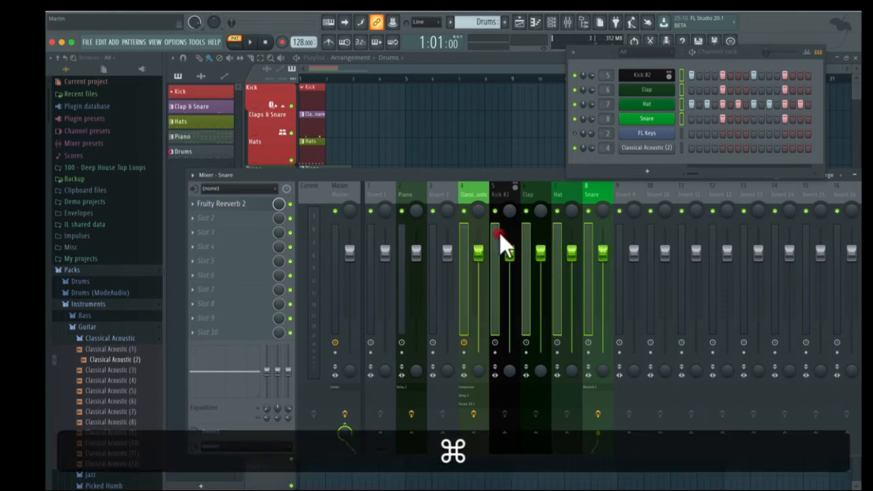
{"action": "left_click", "coordinate": [465, 232], "text": "super"}
{"action": "left_click", "coordinate": [590, 233], "text": "super"}
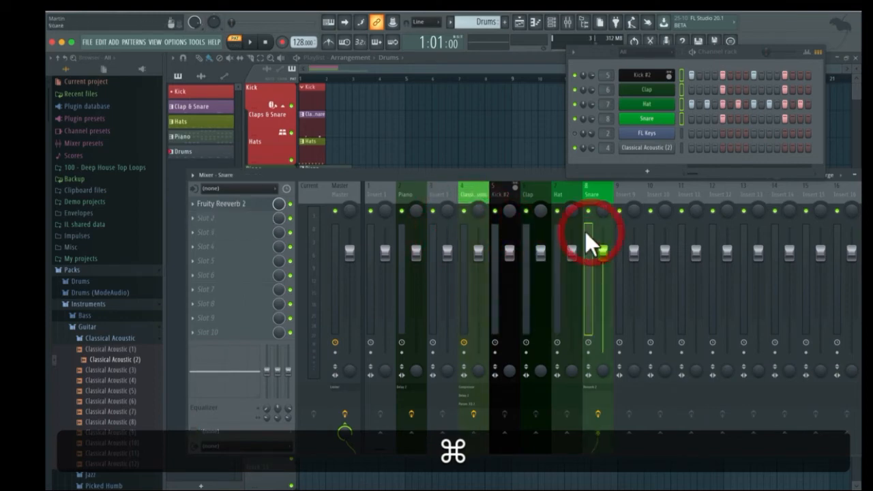
Select the mixer tracks from Snare back to Kick #2 and route them to Insert 1 only
{"action": "left_click_drag", "start_coordinate": [585, 231], "coordinate": [512, 244]}
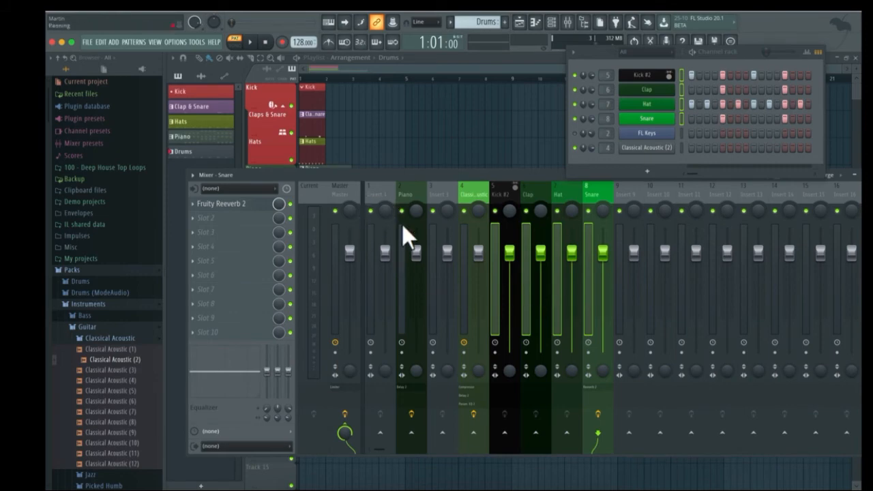
{"action": "left_click", "coordinate": [380, 433]}
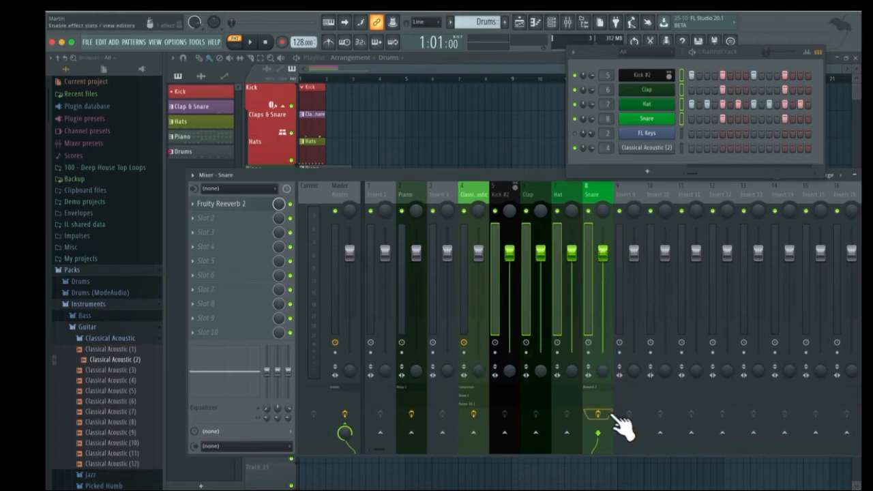
{"action": "right_click", "coordinate": [380, 432]}
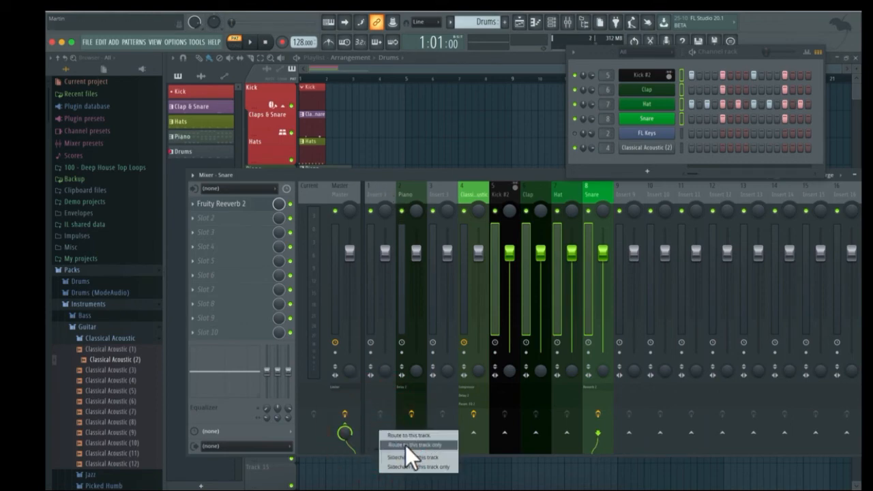
{"action": "left_click", "coordinate": [405, 445]}
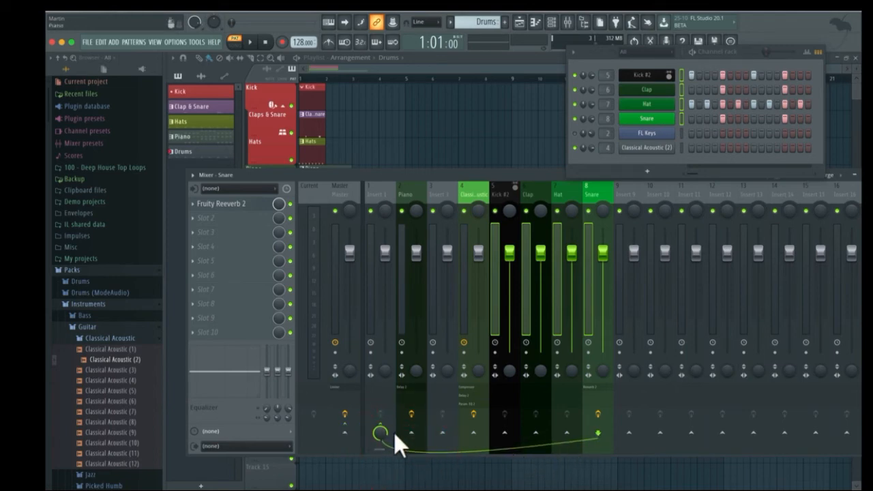
Inspect the Insert 1, Classical Acoustic and Piano tracks to compare their routing
{"action": "left_click", "coordinate": [371, 191]}
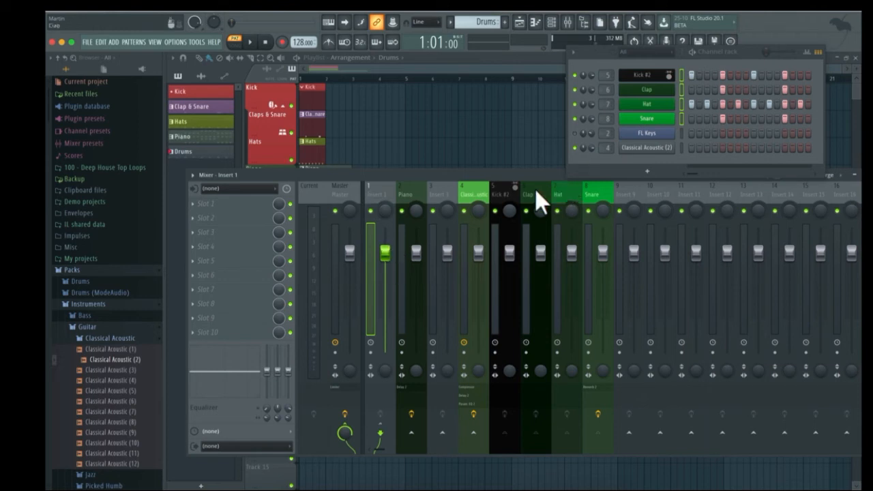
{"action": "left_click", "coordinate": [462, 191]}
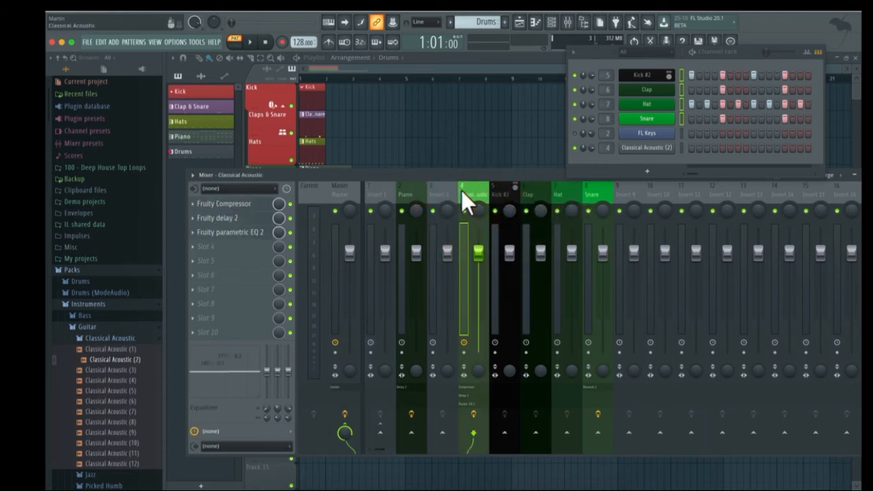
{"action": "left_click", "coordinate": [410, 191]}
Add mixer separators in front of the Kick #2 track and in front of Insert 9 to frame the drum tracks
{"action": "left_click", "coordinate": [502, 193]}
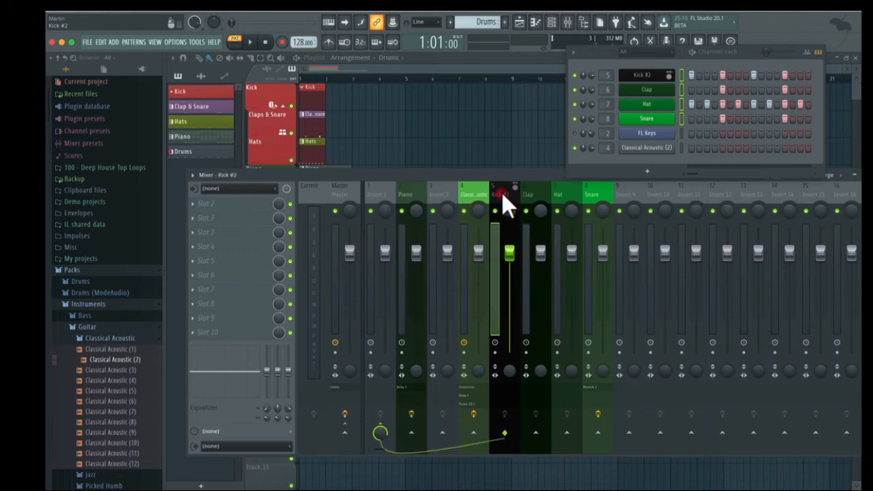
{"action": "right_click", "coordinate": [495, 192]}
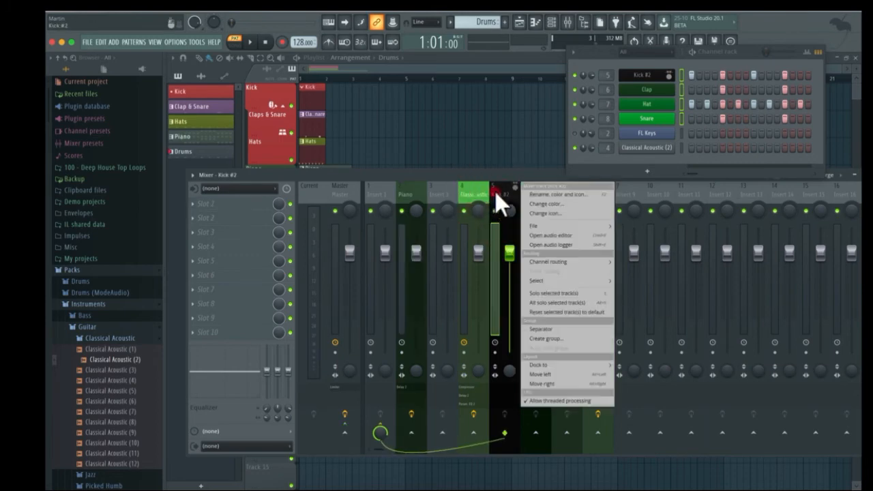
{"action": "left_click", "coordinate": [554, 330]}
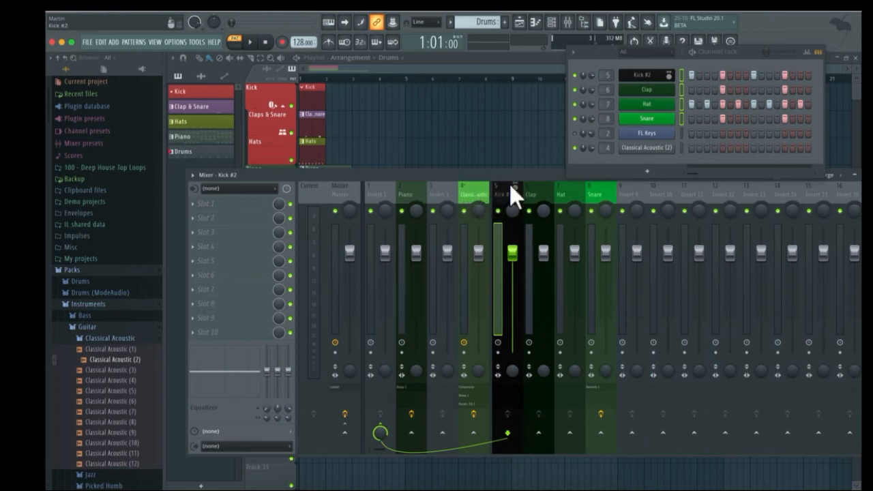
{"action": "right_click", "coordinate": [607, 191]}
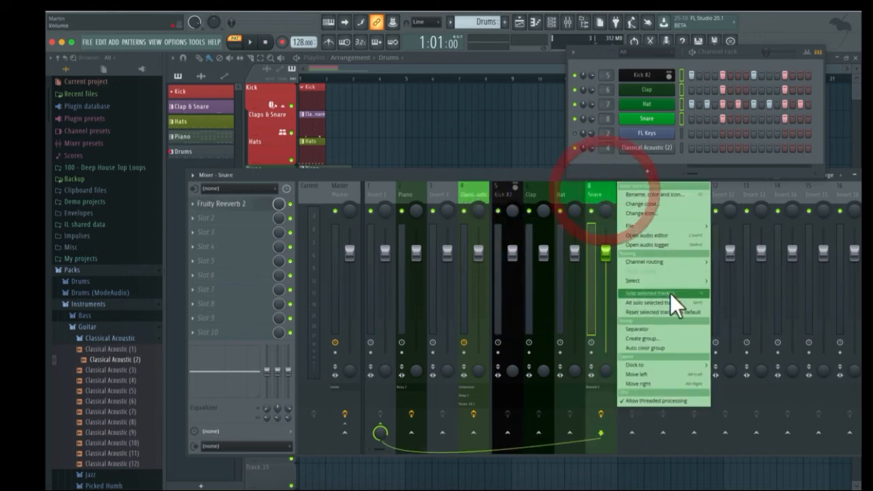
{"action": "left_click", "coordinate": [653, 328]}
{"action": "right_click", "coordinate": [624, 192]}
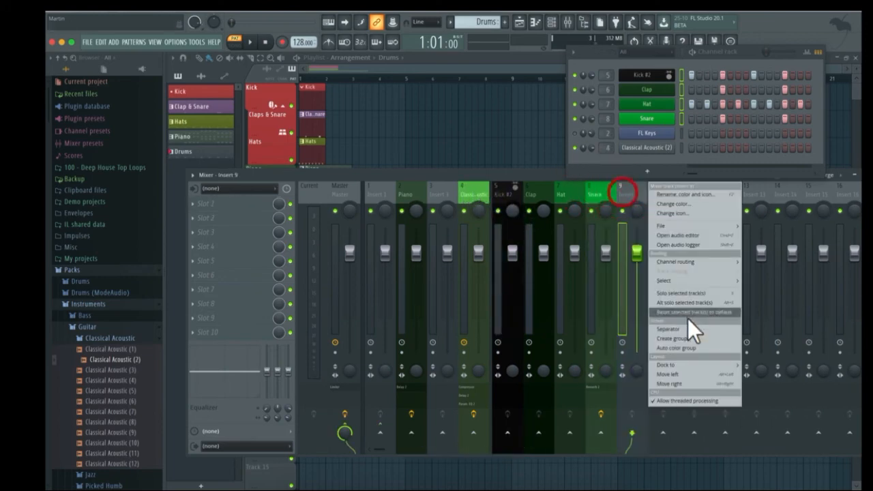
{"action": "left_click", "coordinate": [685, 332]}
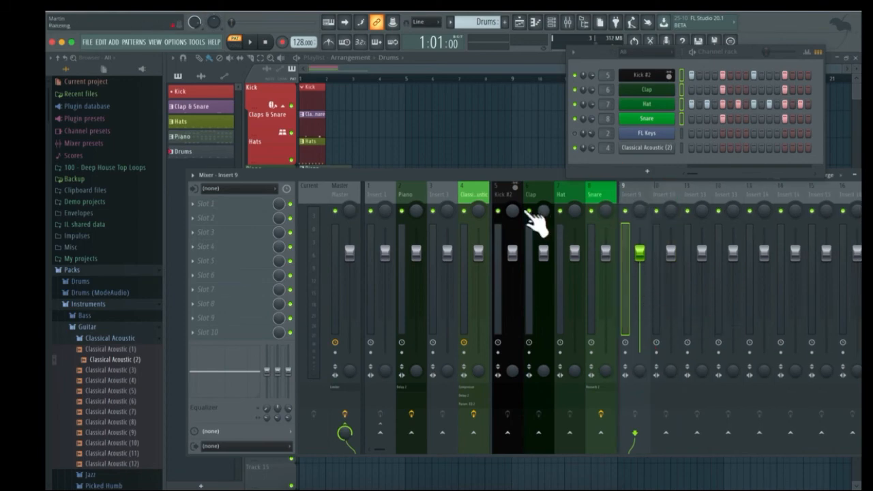
Check the sends of the Snare, Hat and Clap tracks between the separators
{"action": "left_click", "coordinate": [595, 191]}
{"action": "left_click", "coordinate": [571, 191]}
{"action": "left_click", "coordinate": [529, 194]}
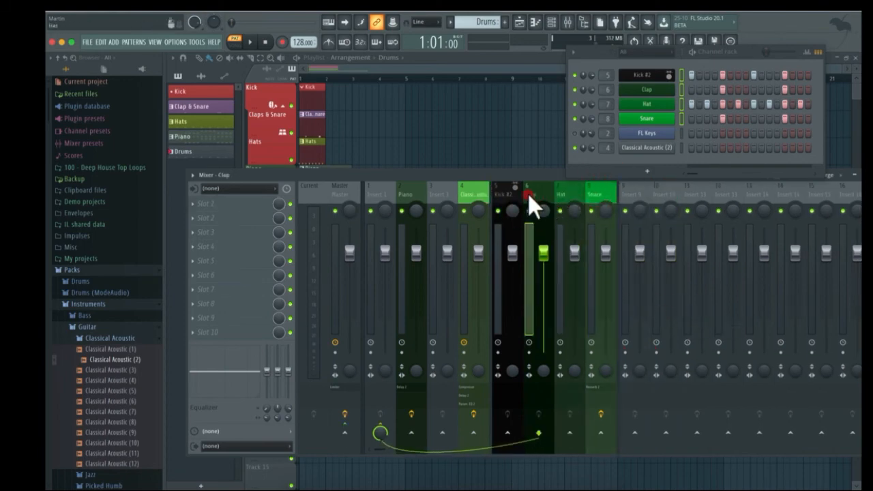
Check the routing of the Kick #2, Hat and Snare mixer tracks, finishing with Kick #2 selected
{"action": "left_click", "coordinate": [517, 195]}
{"action": "left_click", "coordinate": [570, 192]}
{"action": "left_click", "coordinate": [603, 192]}
{"action": "left_click", "coordinate": [511, 196]}
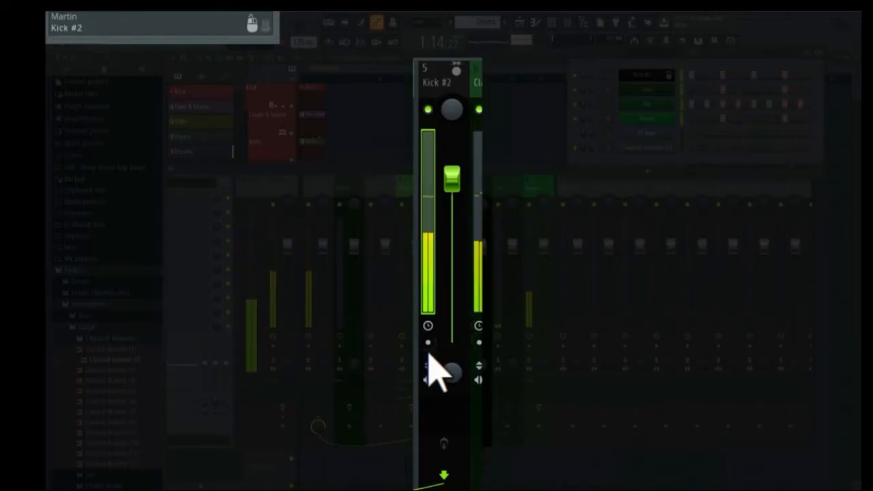
Set the Kick #2 track's volume to -1.4 dB while trying out its panning and mute controls
{"action": "left_click_drag", "start_coordinate": [473, 191], "coordinate": [452, 283]}
{"action": "mouse_move", "coordinate": [453, 106]}
{"action": "left_mouse_down"}
{"action": "mouse_move", "coordinate": [454, 62]}
{"action": "mouse_move", "coordinate": [453, 140]}
{"action": "mouse_move", "coordinate": [454, 111]}
{"action": "left_mouse_up"}
{"action": "left_click", "coordinate": [427, 109]}
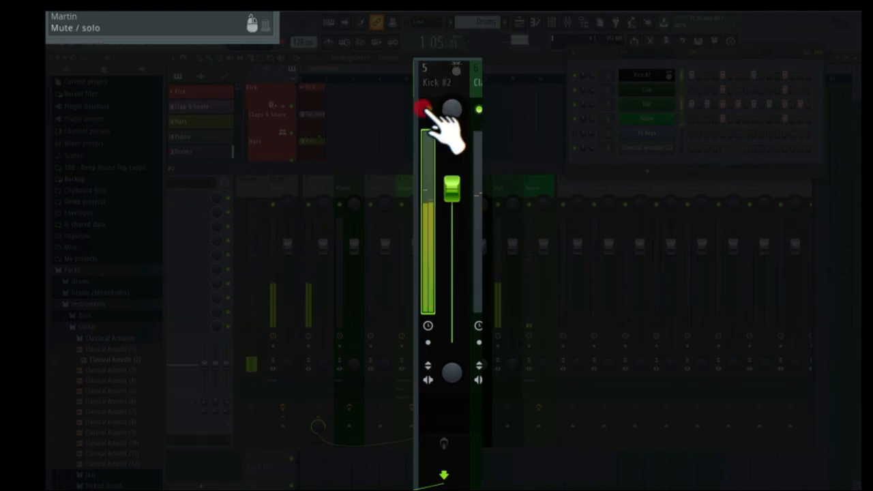
{"action": "left_click", "coordinate": [428, 110]}
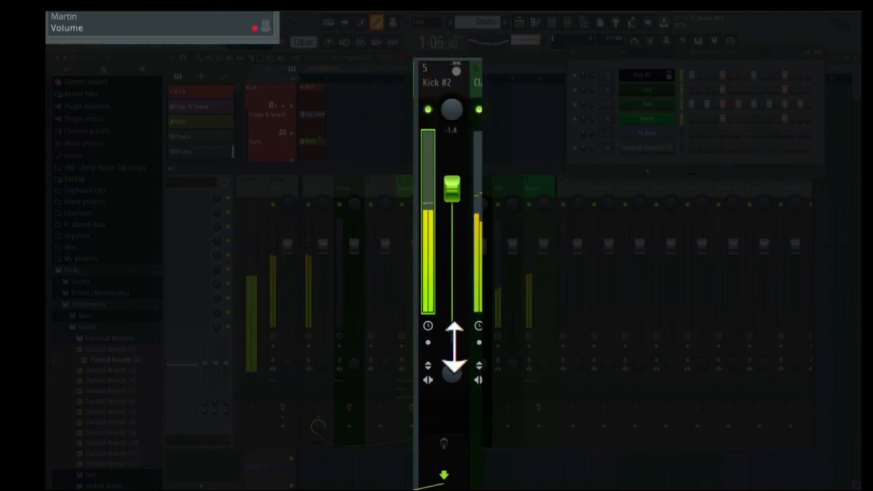
Try a track latency in milliseconds on Kick #2 and reset it
{"action": "left_click", "coordinate": [428, 325]}
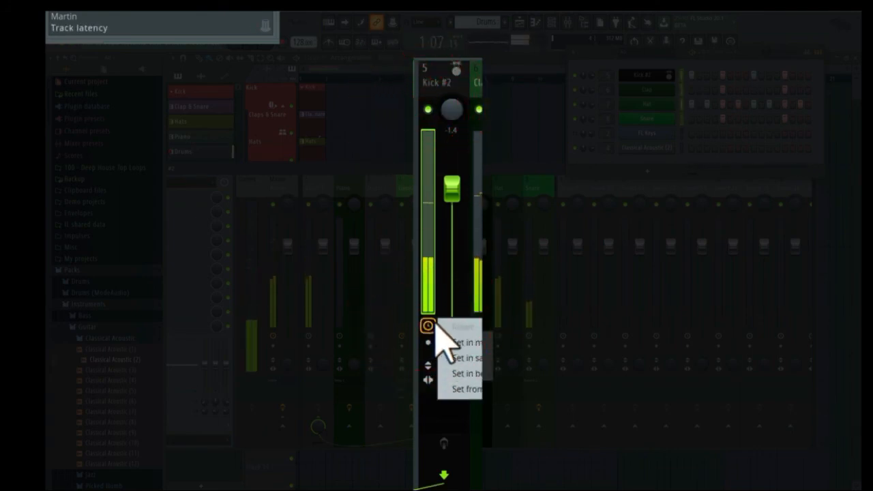
{"action": "left_click", "coordinate": [460, 342]}
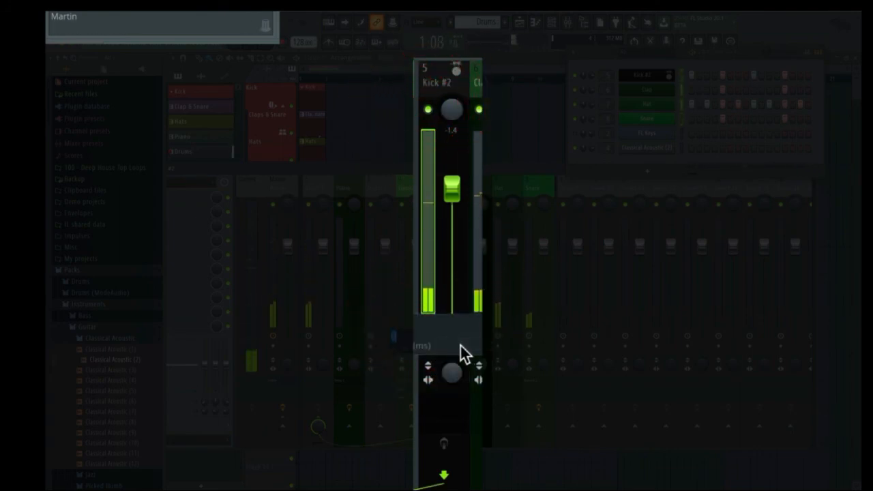
{"action": "key", "text": "Return"}
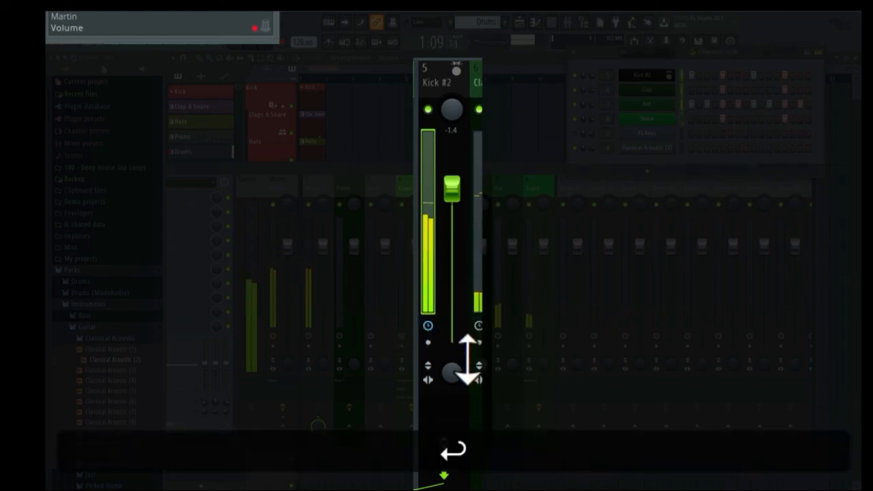
{"action": "left_click", "coordinate": [428, 326]}
{"action": "left_click", "coordinate": [449, 327]}
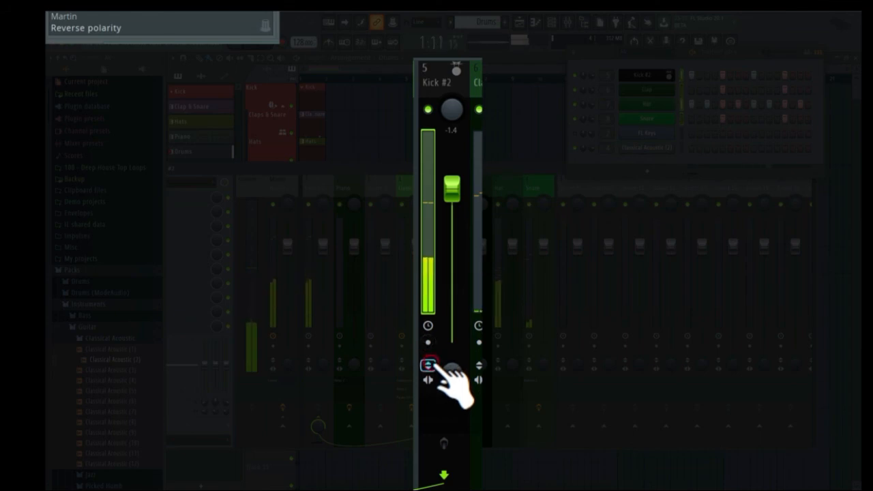
Swap the Kick #2 track's left and right channels after trying reversed polarity and 100% stereo separation
{"action": "left_click_drag", "start_coordinate": [453, 372], "coordinate": [452, 321]}
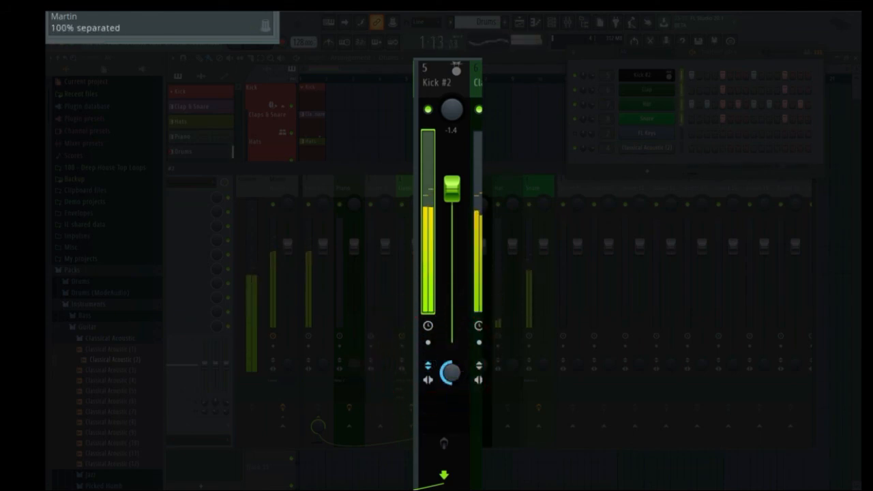
{"action": "left_click", "coordinate": [428, 365]}
{"action": "left_click", "coordinate": [429, 365]}
{"action": "left_click", "coordinate": [429, 380]}
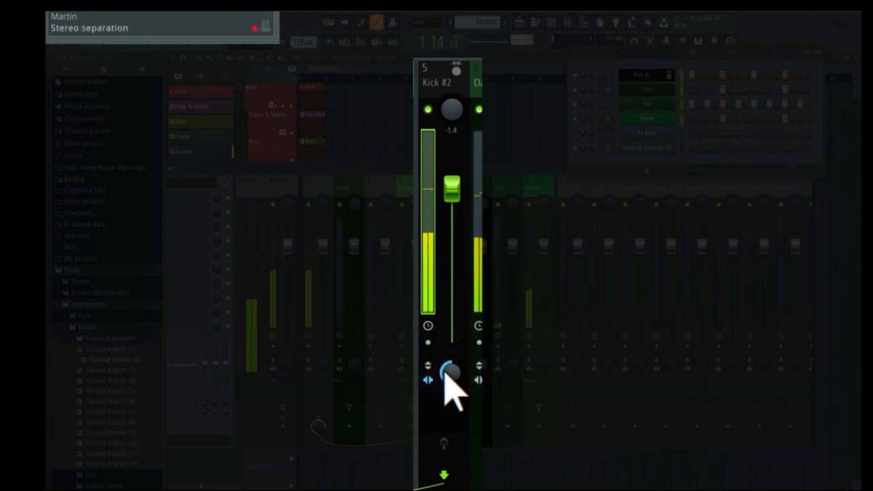
{"action": "left_click_drag", "start_coordinate": [447, 370], "coordinate": [448, 327]}
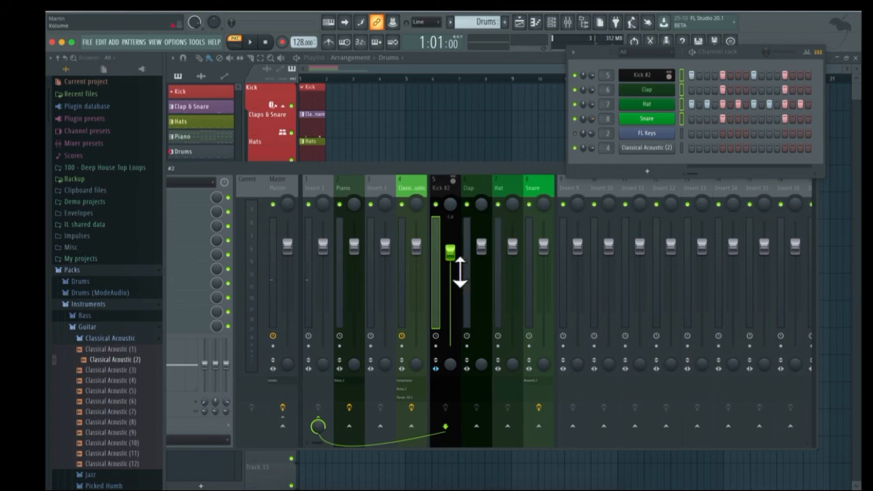
Set the Kick #2 track's volume to -2.4 dB and review its latency options and the Classical Acoustic track's effects switch
{"action": "mouse_move", "coordinate": [452, 256]}
{"action": "left_mouse_down"}
{"action": "mouse_move", "coordinate": [452, 269]}
{"action": "mouse_move", "coordinate": [452, 258]}
{"action": "left_mouse_up"}
{"action": "left_click_drag", "start_coordinate": [448, 204], "coordinate": [448, 204]}
{"action": "right_click", "coordinate": [437, 334]}
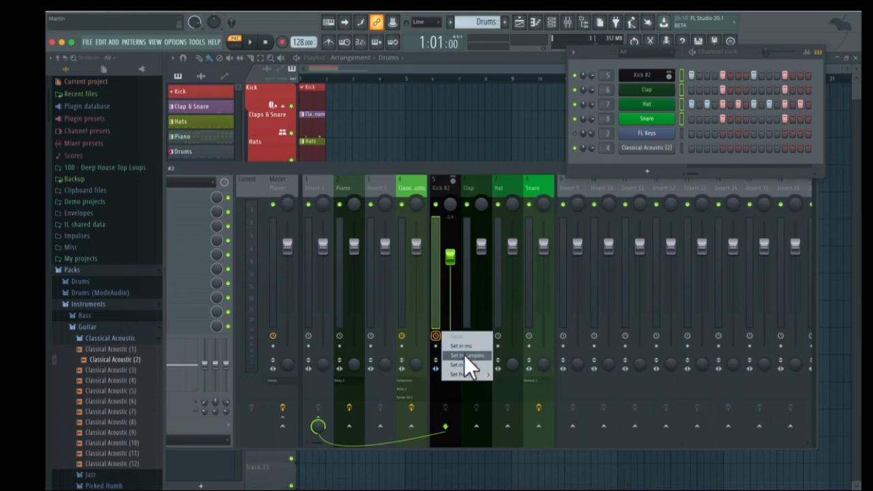
{"action": "left_click", "coordinate": [523, 163]}
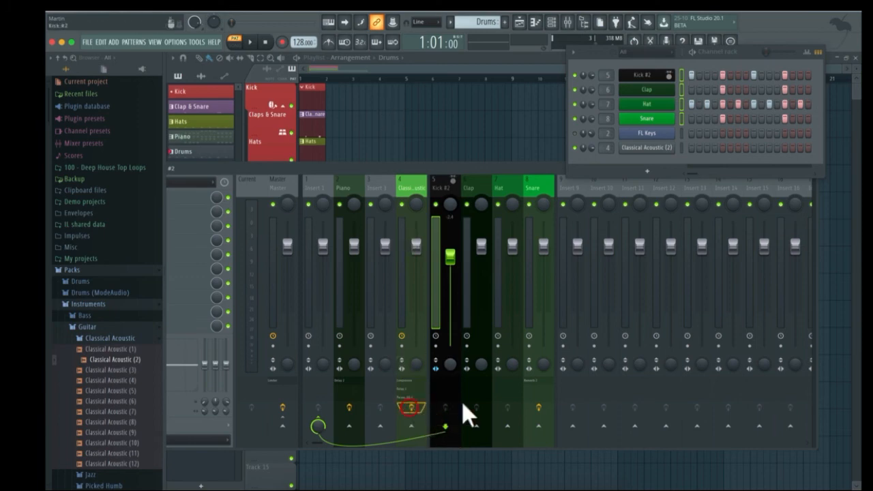
{"action": "left_click", "coordinate": [414, 409]}
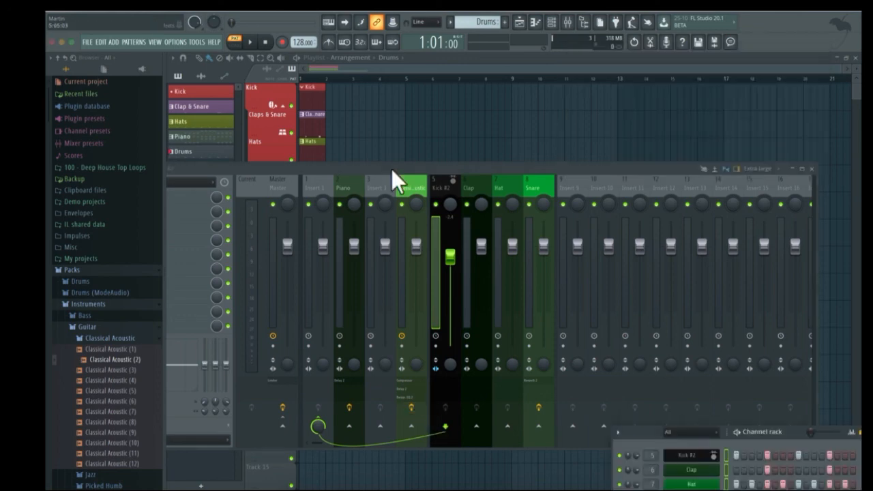
Switch the mixer's meters to the Waveforms view, reposition the mixer window, and play the drum pattern briefly to check them
{"action": "left_click_drag", "start_coordinate": [383, 169], "coordinate": [474, 161]}
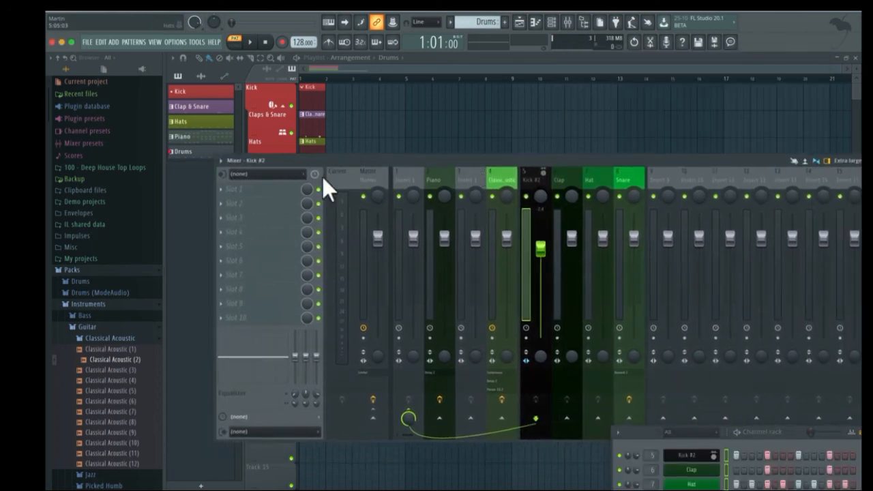
{"action": "left_click", "coordinate": [220, 161]}
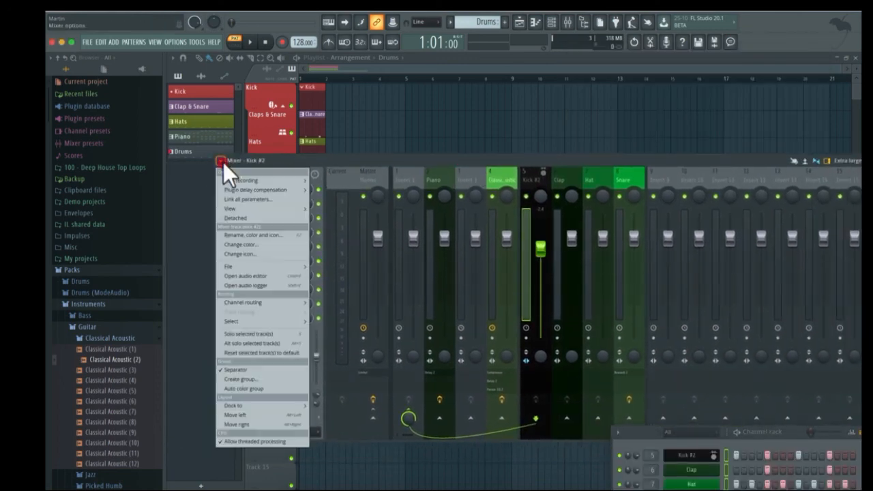
{"action": "mouse_move", "coordinate": [266, 323]}
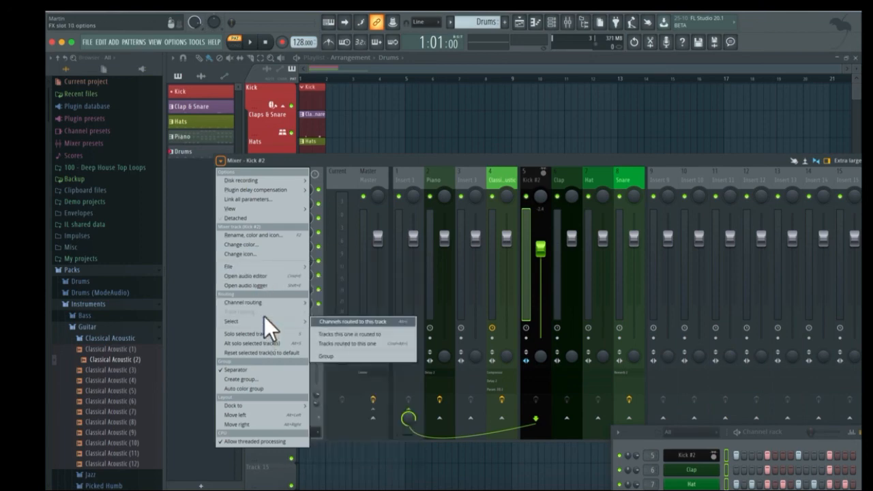
{"action": "mouse_move", "coordinate": [260, 208]}
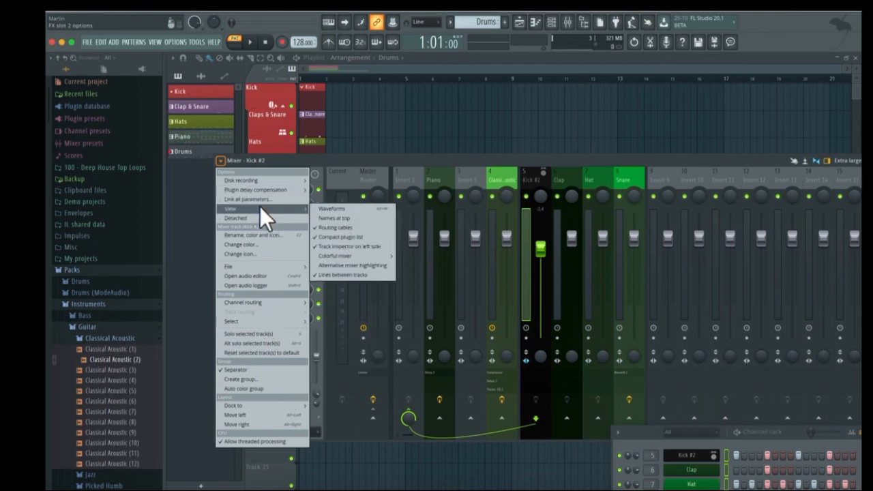
{"action": "left_click", "coordinate": [325, 209]}
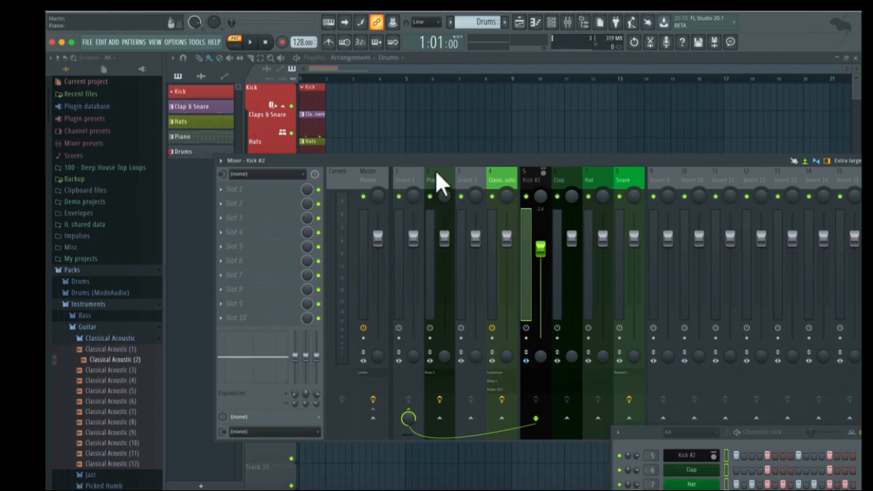
{"action": "left_click_drag", "start_coordinate": [416, 162], "coordinate": [347, 173]}
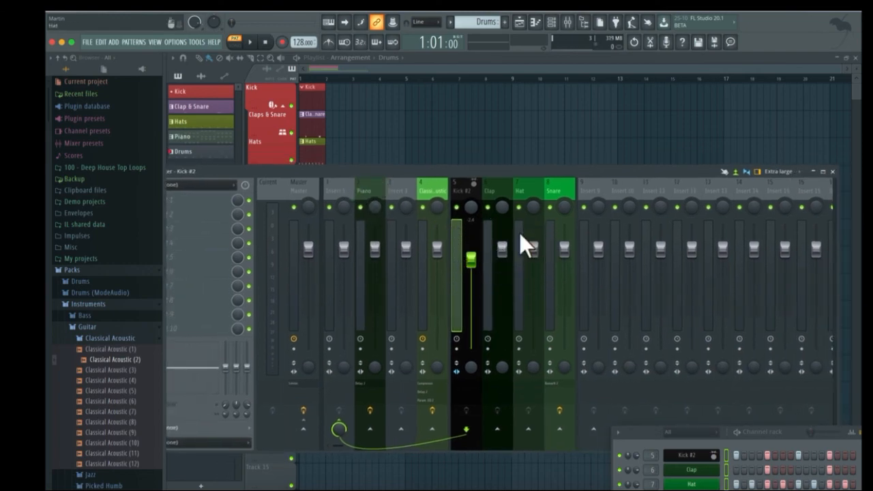
{"action": "key", "text": "space"}
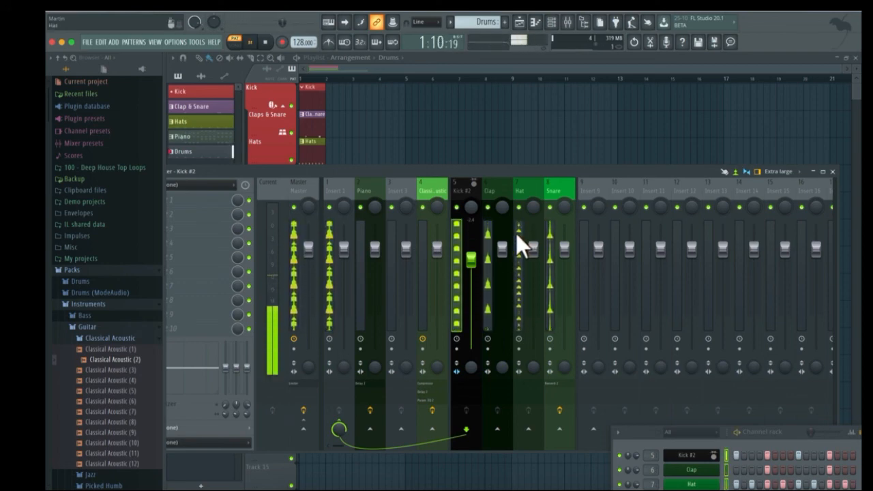
{"action": "key", "text": "space"}
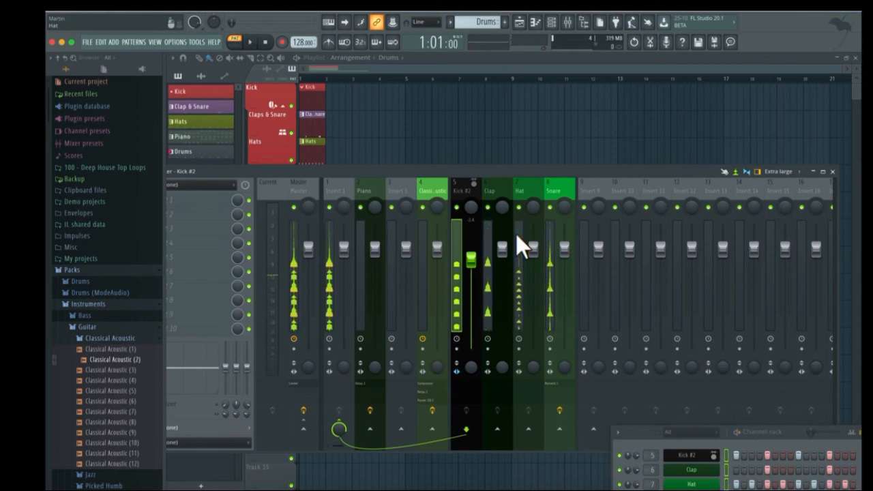